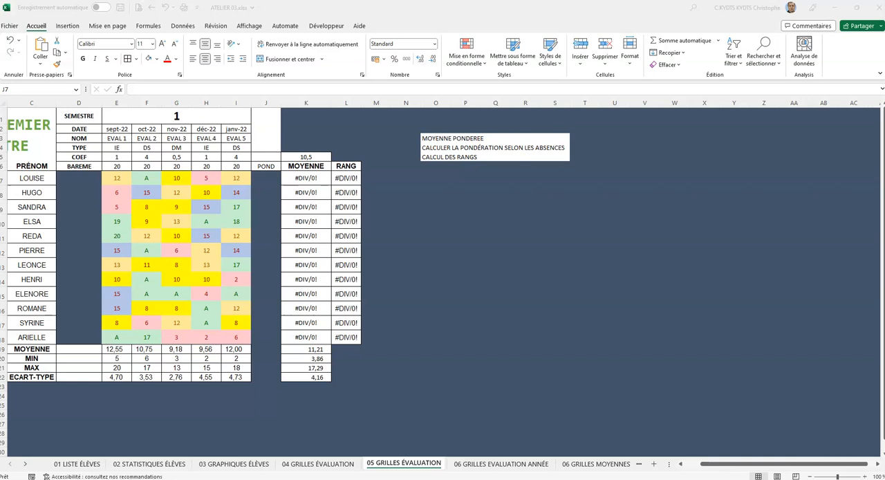
# Step: Enter a reference to the coefficient total in K5 as the first student's weighting in J7
pyautogui.click(269, 180)
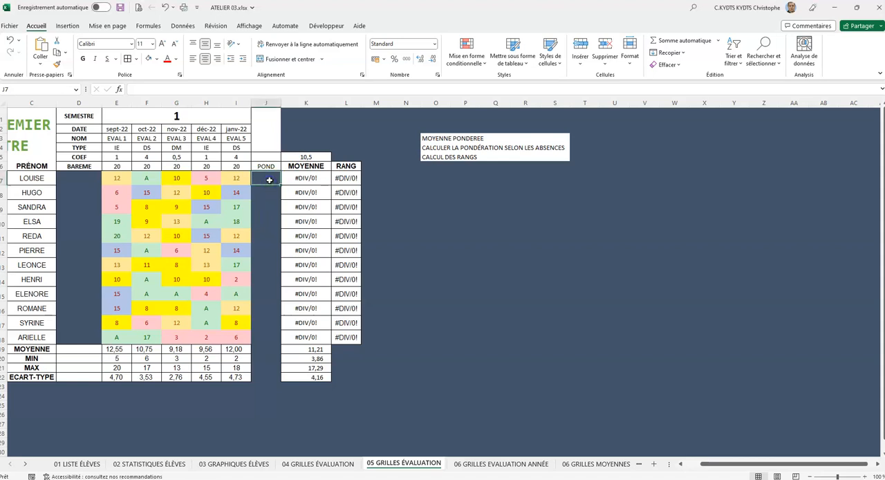
pyautogui.write('+')
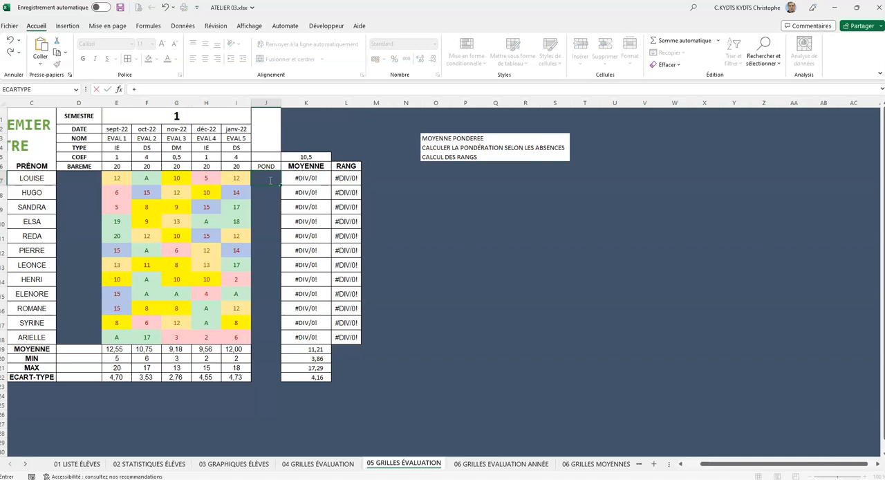
pyautogui.click(312, 156)
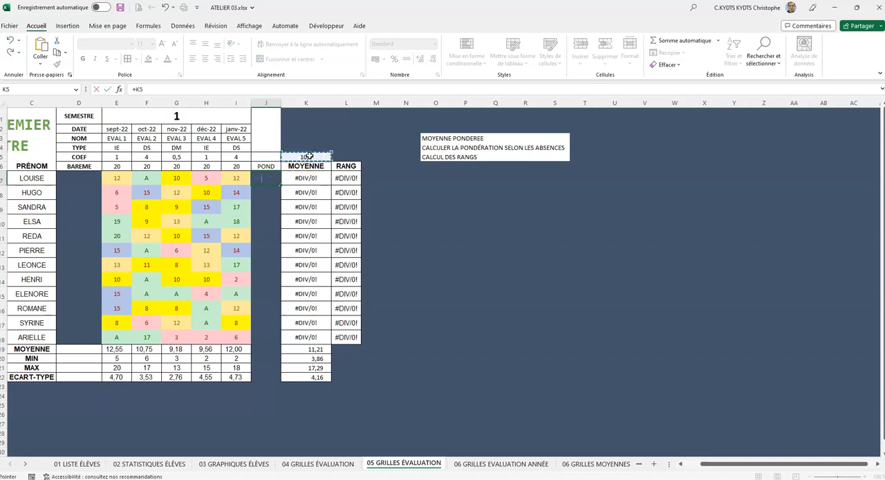
pyautogui.press('Return')
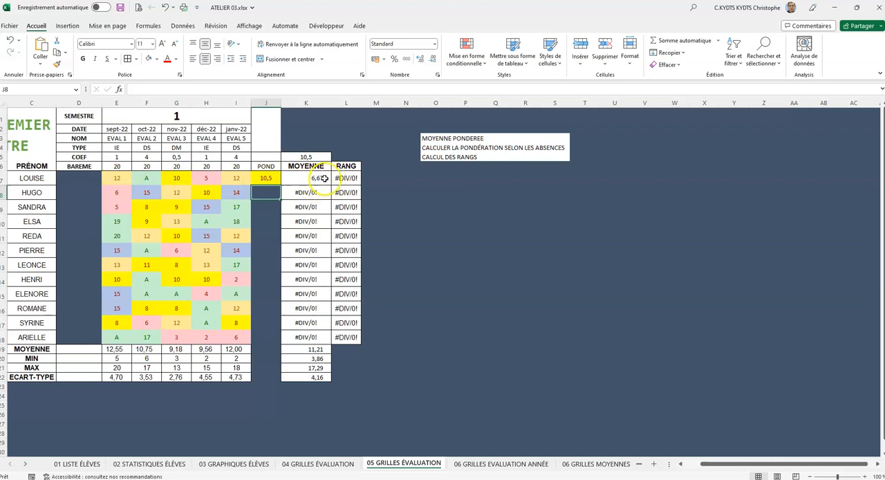
# Step: Check the first student's EVAL 2 absence in F7 against its coefficient and clear the weighting from J7
pyautogui.click(150, 179)
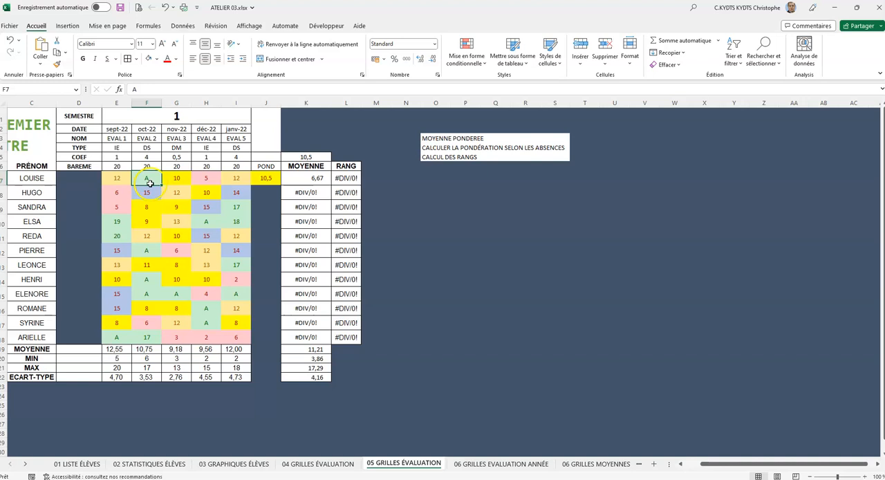
pyautogui.click(151, 149)
pyautogui.moveTo(151, 149); pyautogui.dragTo(151, 179)
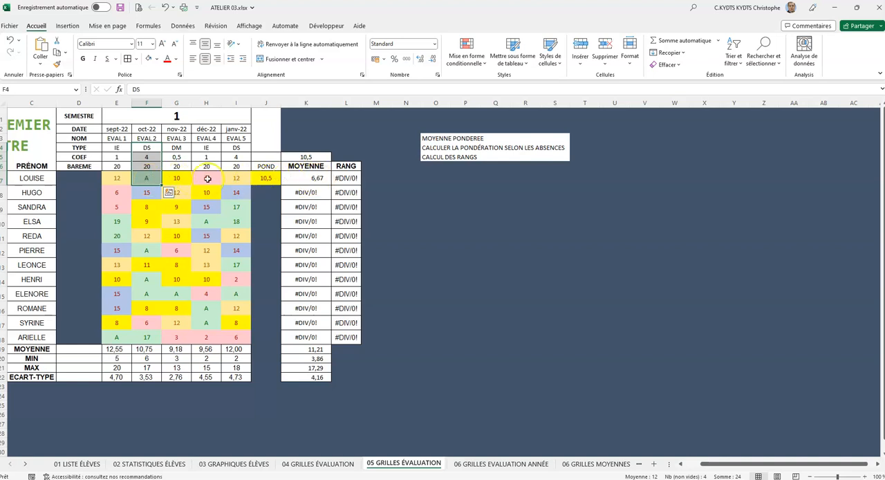
pyautogui.click(146, 178)
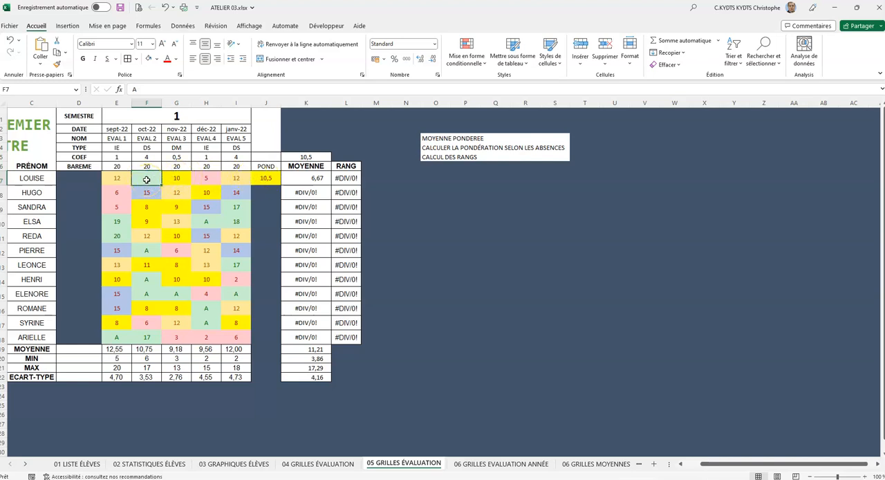
pyautogui.click(263, 177)
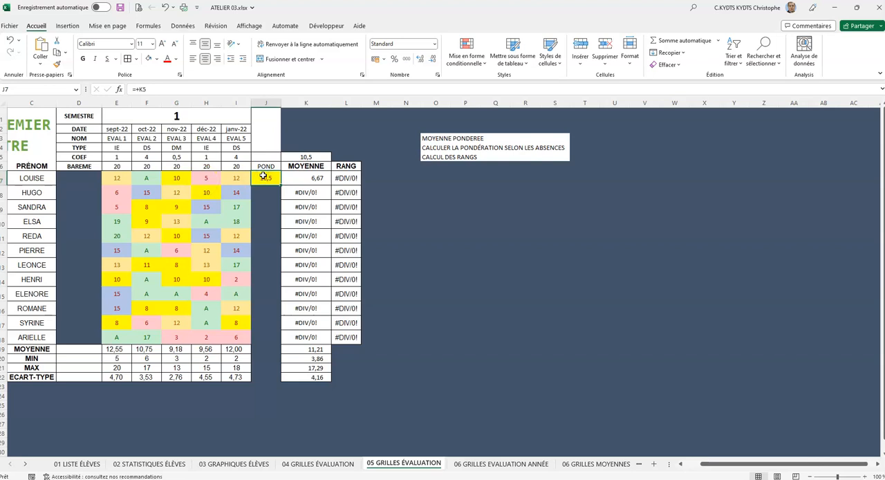
pyautogui.press('Delete')
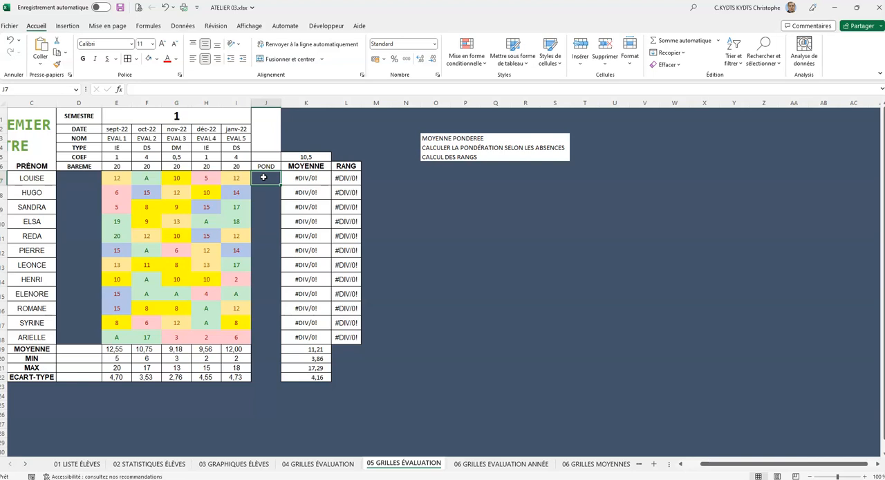
pyautogui.moveTo(114, 147); pyautogui.dragTo(225, 148)
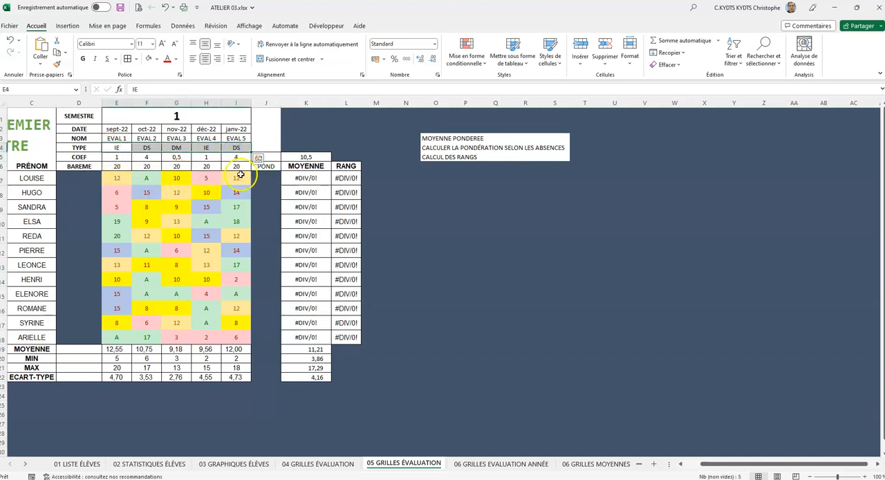
pyautogui.click(119, 178)
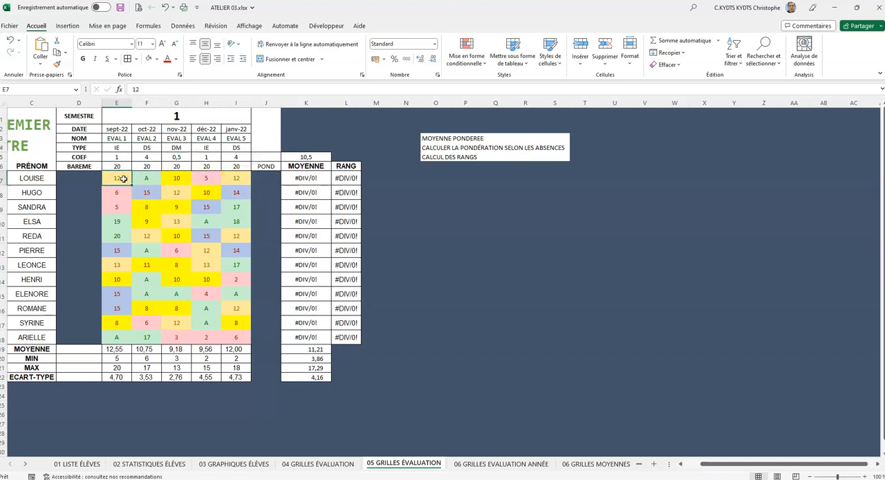
pyautogui.click(263, 178)
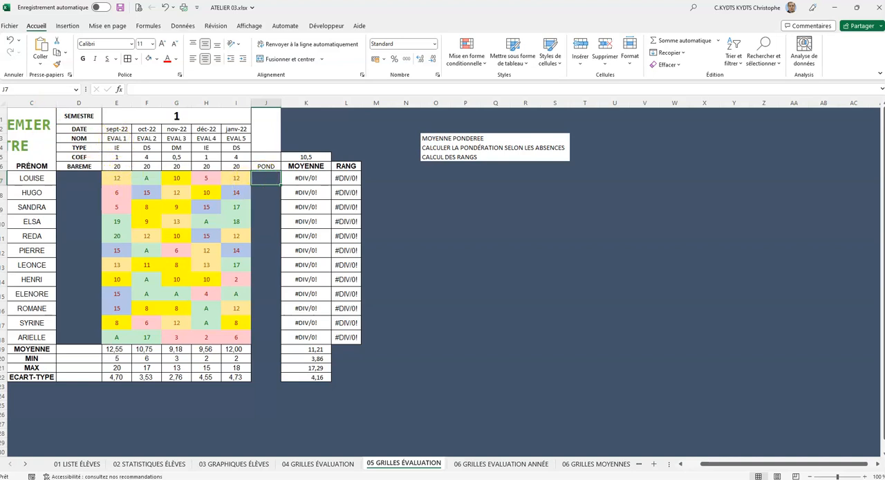
# Step: Start a SI formula in J7 whose test is ESTNUM(E7), checking that the EVAL 1 grade is a number
pyautogui.click(263, 178)
pyautogui.write('+')
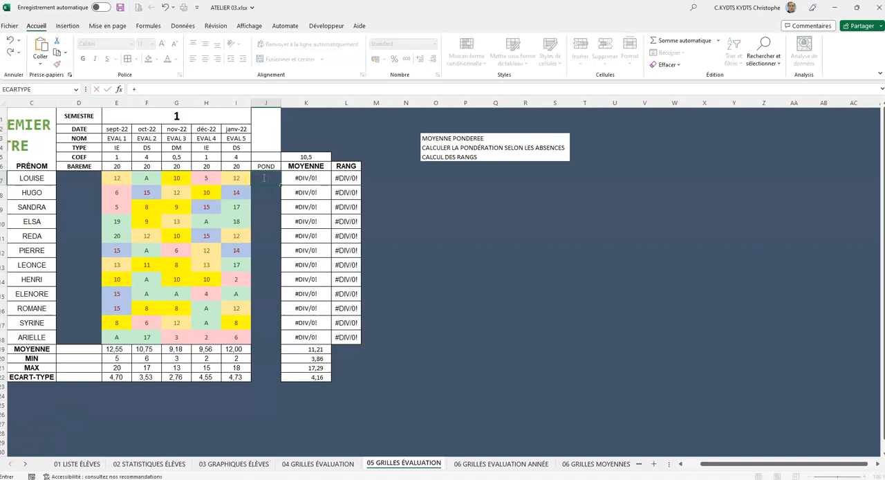
pyautogui.write('=si(')
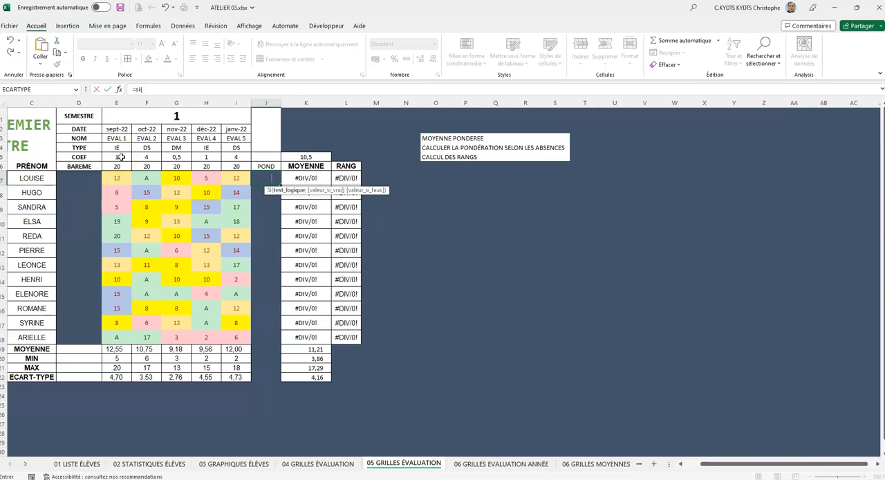
pyautogui.click(166, 90)
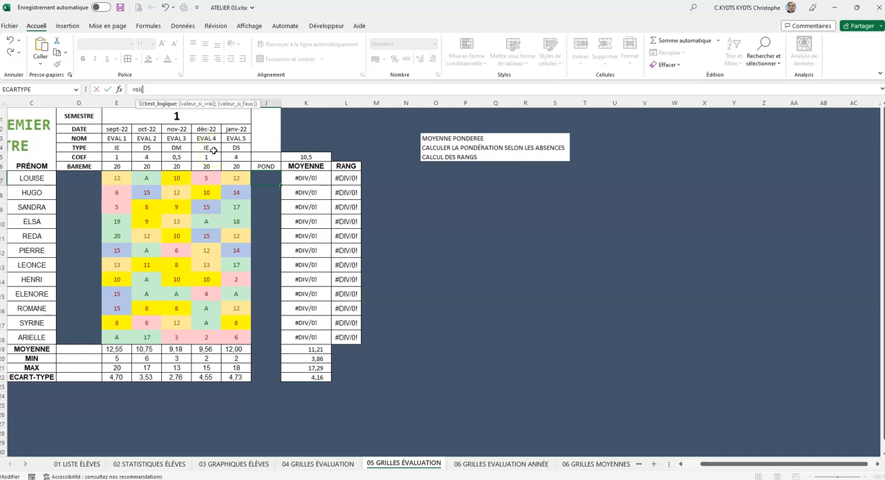
pyautogui.write('estnum')
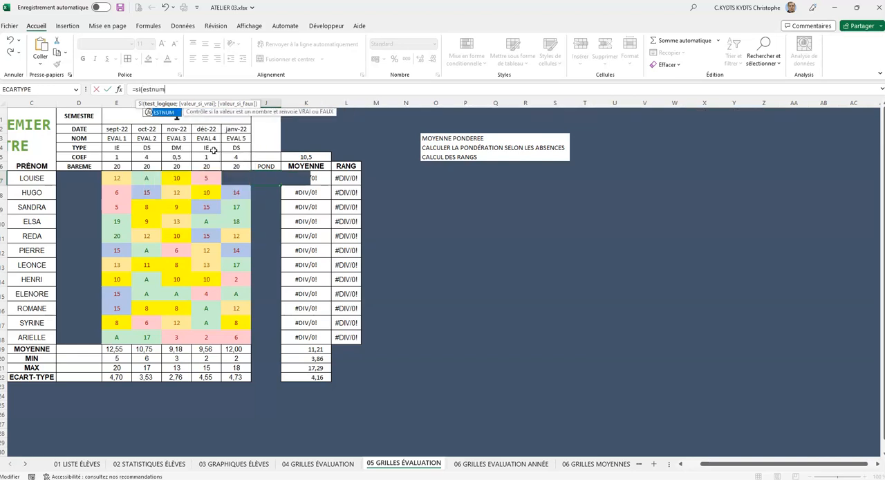
pyautogui.write('(')
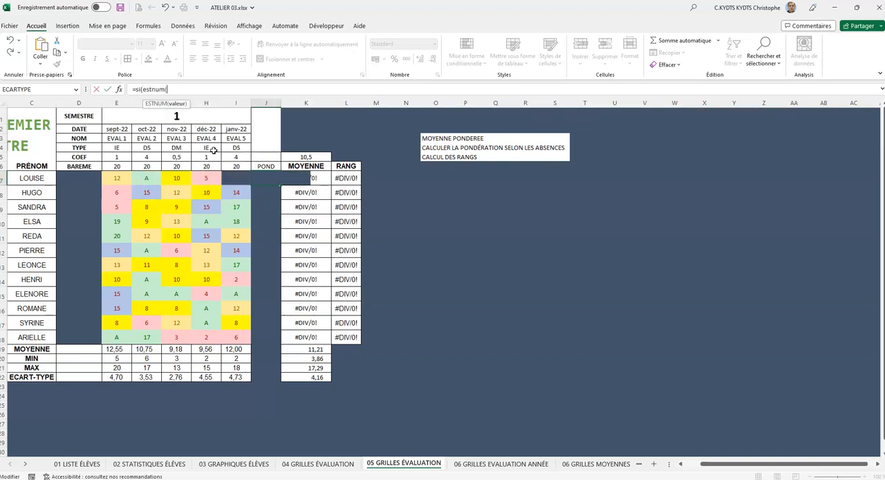
pyautogui.click(119, 180)
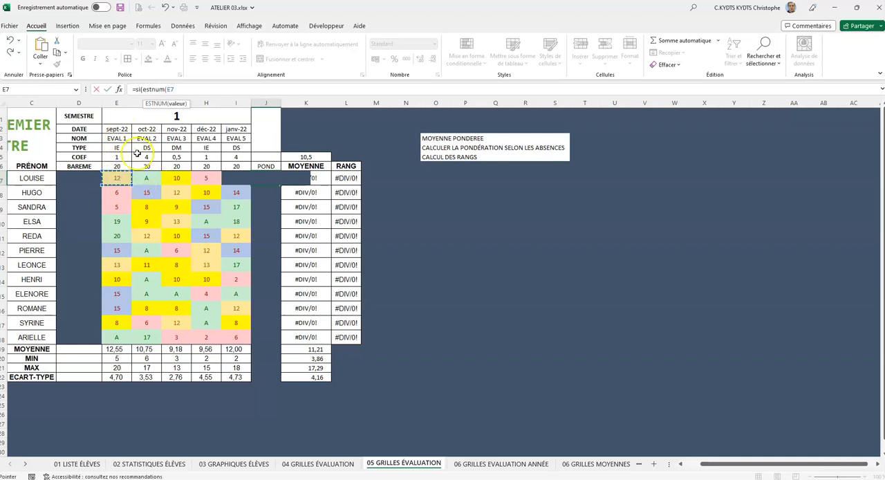
pyautogui.write(')')
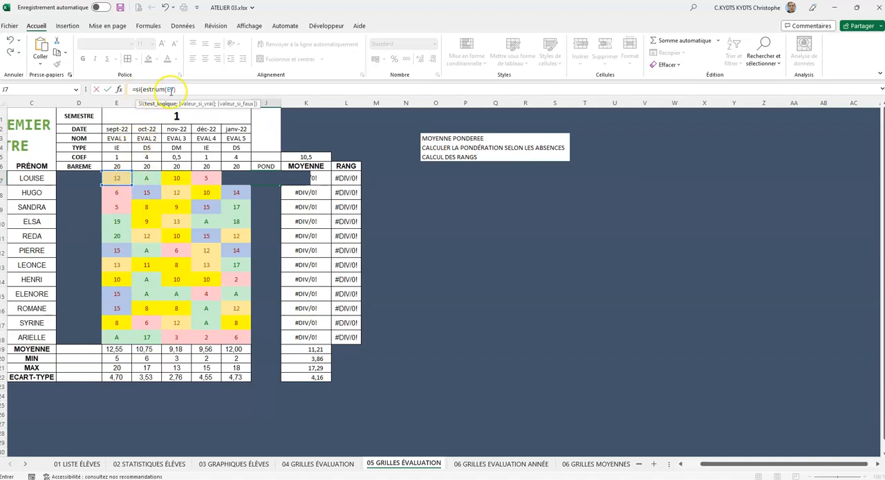
# Step: Complete the J7 formula to return the coefficient in E5 for a numeric grade and 0 otherwise: =SI(ESTNUM(E7);E5;0)
pyautogui.click(179, 89)
pyautogui.write(';')
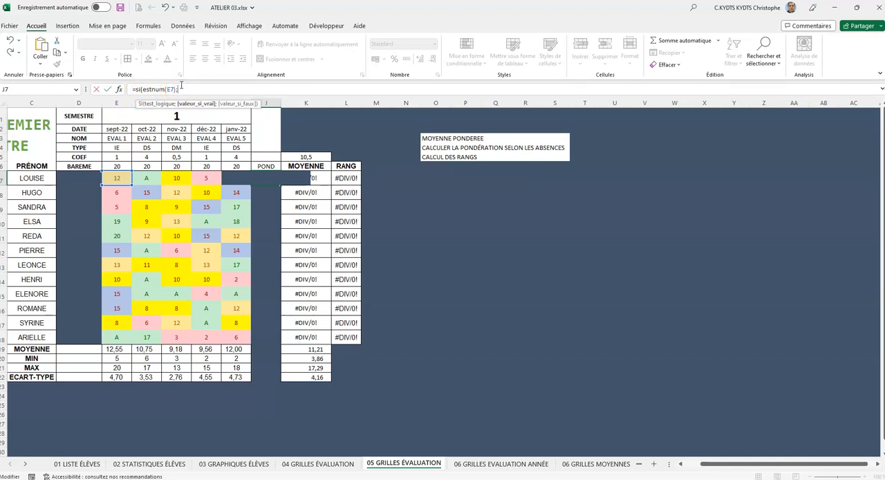
pyautogui.click(119, 156)
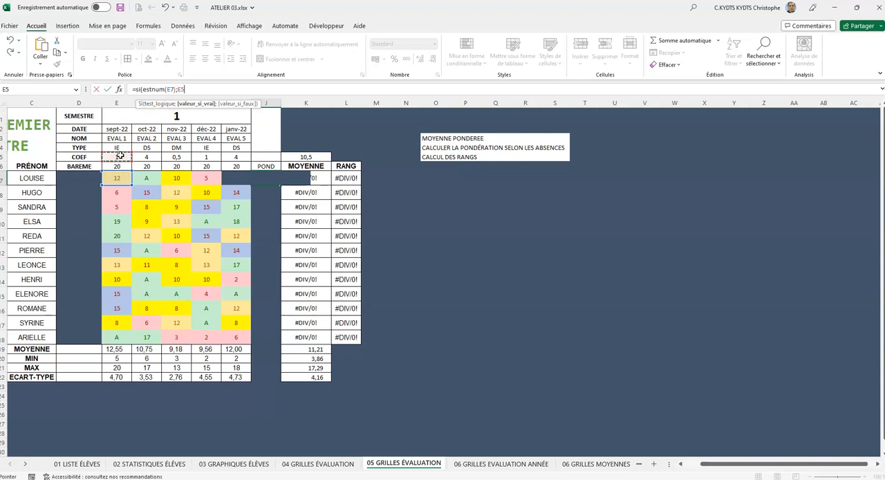
pyautogui.write(';0')
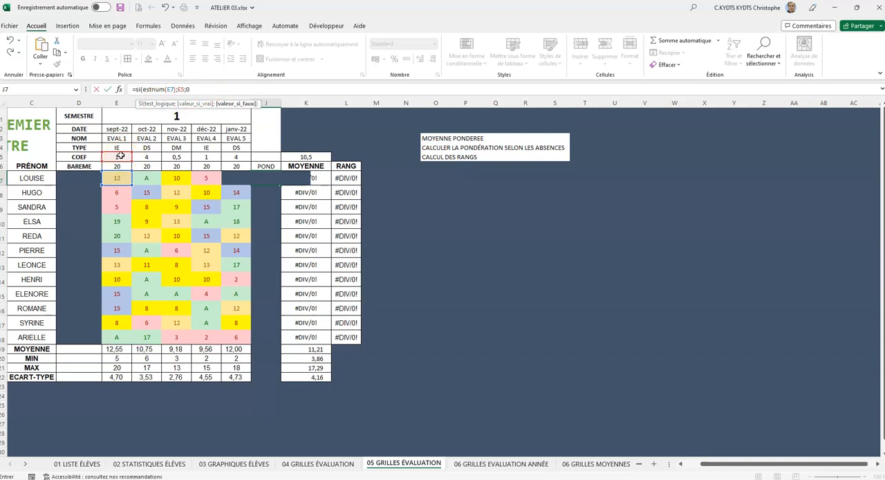
pyautogui.write(')')
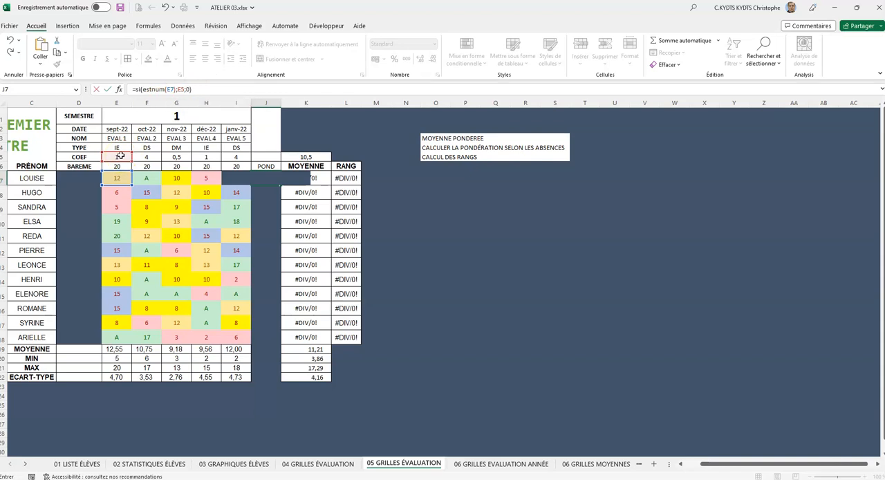
pyautogui.press('Return')
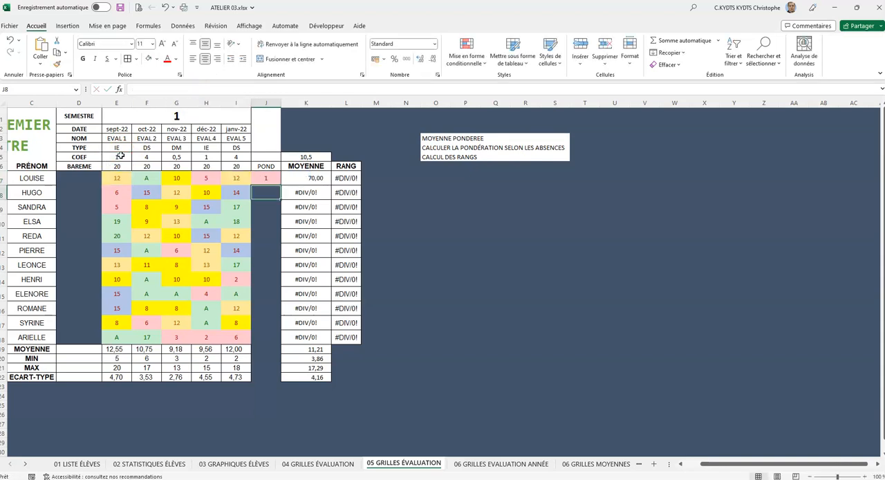
# Step: Test the J7 formula by entering A in E7 and restore that grade to 12
pyautogui.click(267, 180)
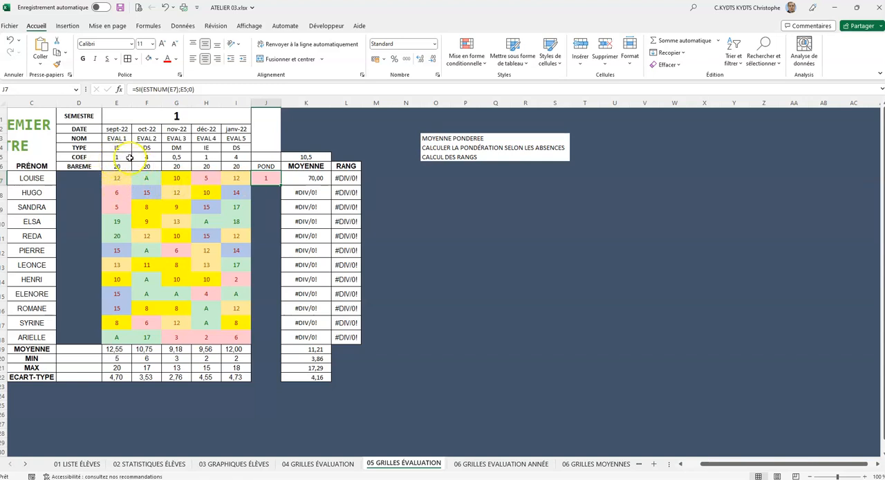
pyautogui.click(117, 177)
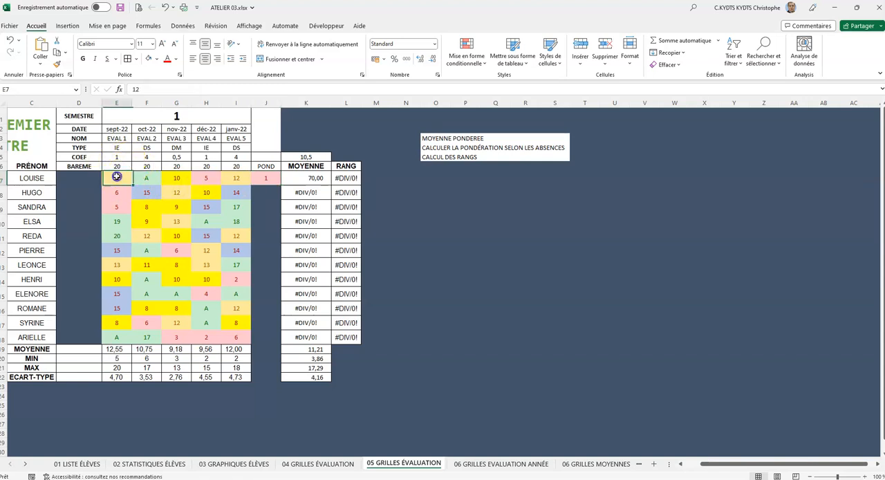
pyautogui.write('A')
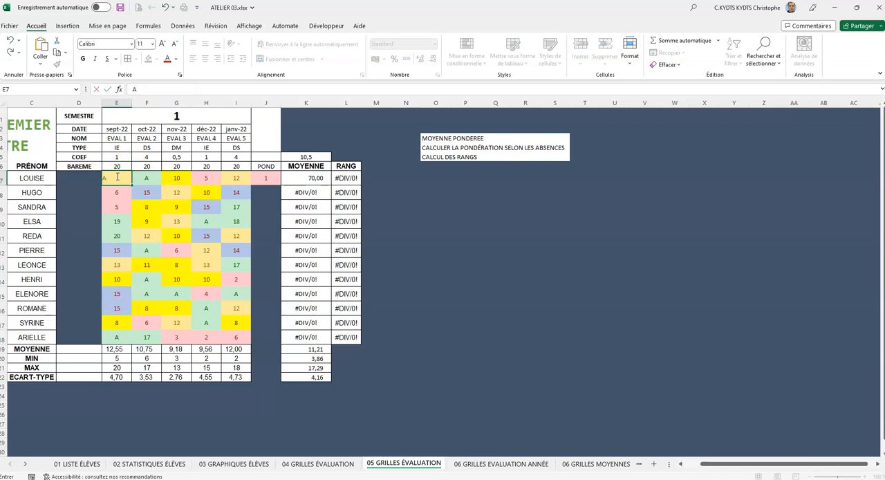
pyautogui.press('Return')
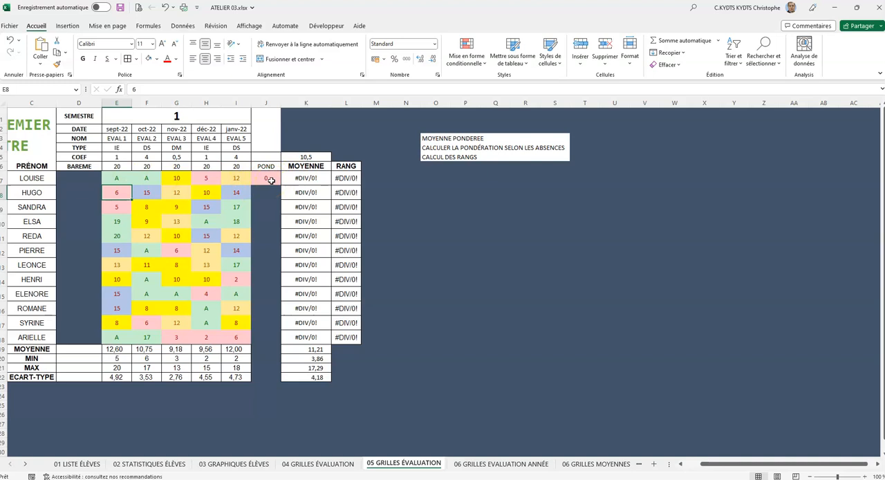
pyautogui.click(121, 177)
pyautogui.write('12')
pyautogui.press('Return')
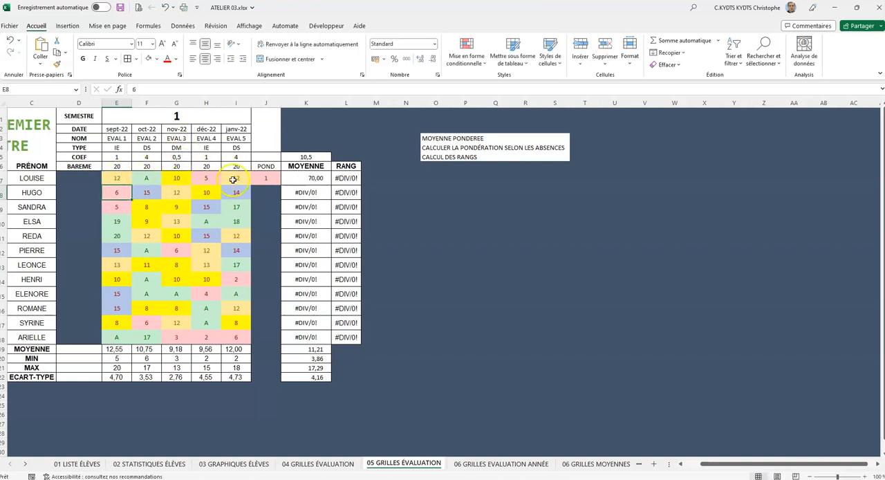
# Step: Append a second SI to the J7 formula whose test is ESTNUM(F7), checking that the EVAL 2 grade is a number
pyautogui.click(272, 178)
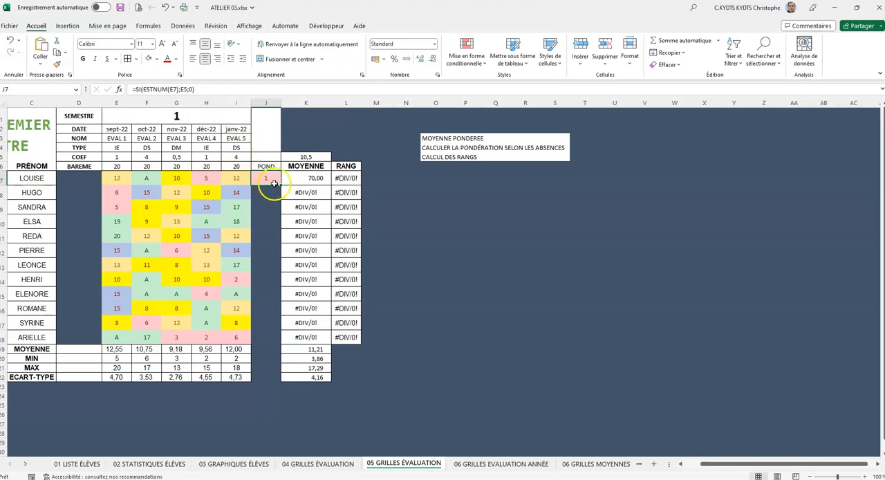
pyautogui.click(116, 178)
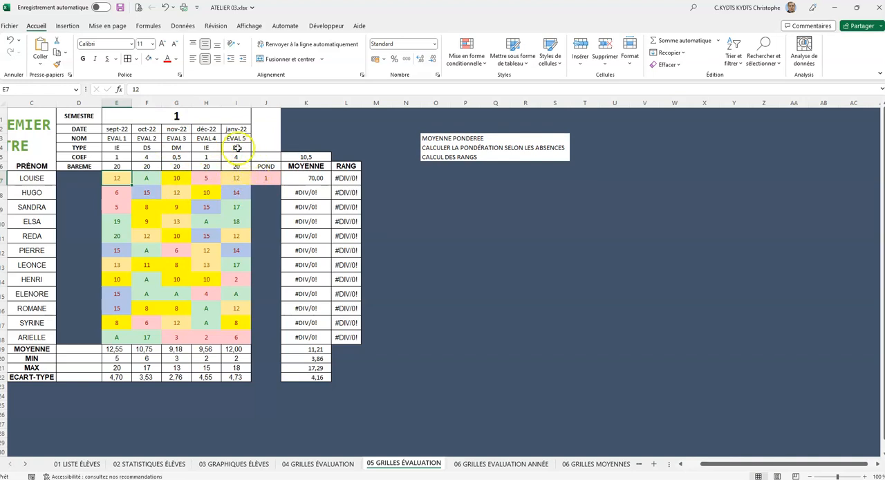
pyautogui.click(265, 177)
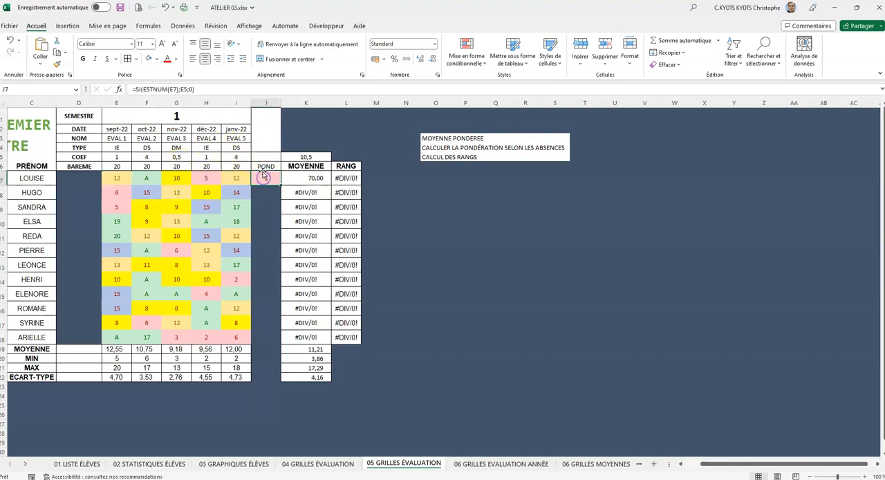
pyautogui.click(209, 89)
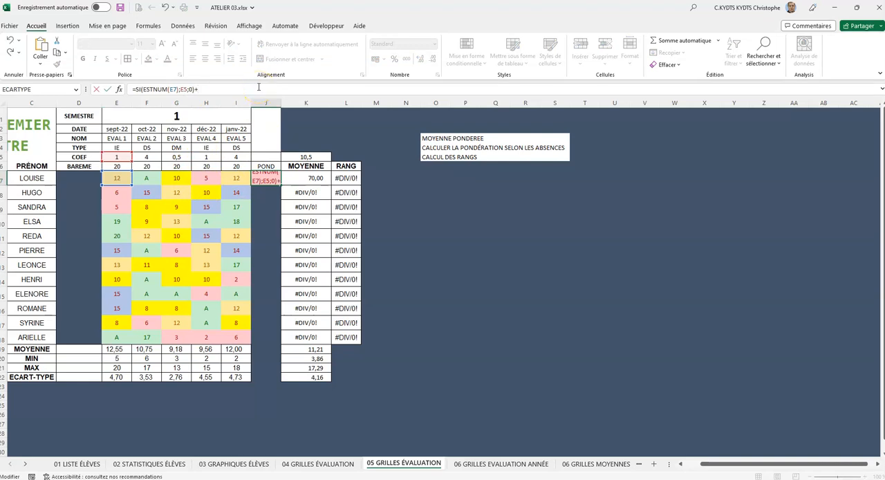
pyautogui.write('si')
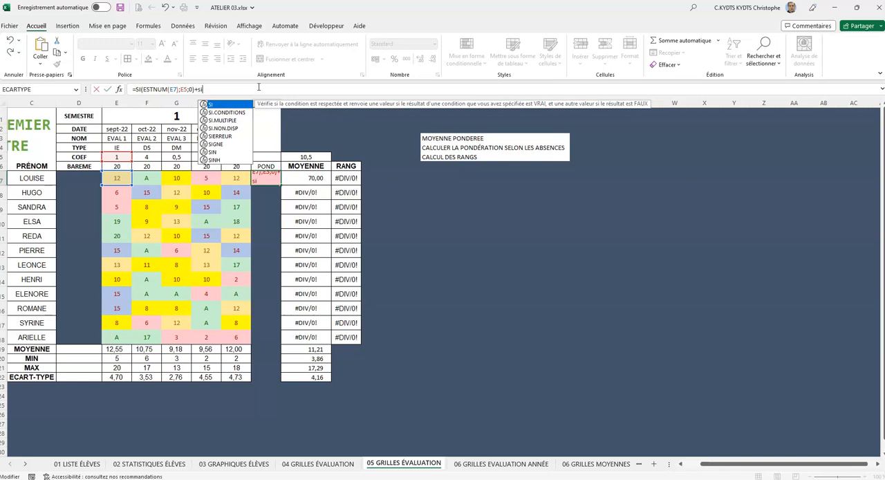
pyautogui.write('(')
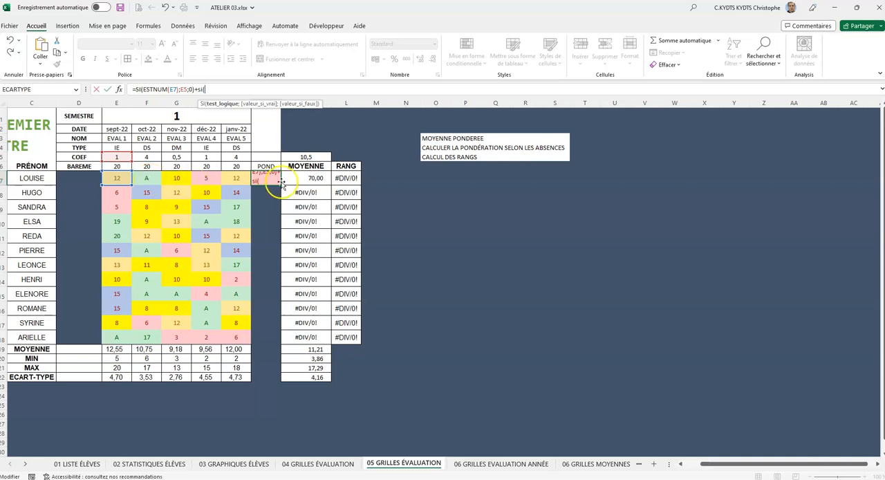
pyautogui.write('estnum(')
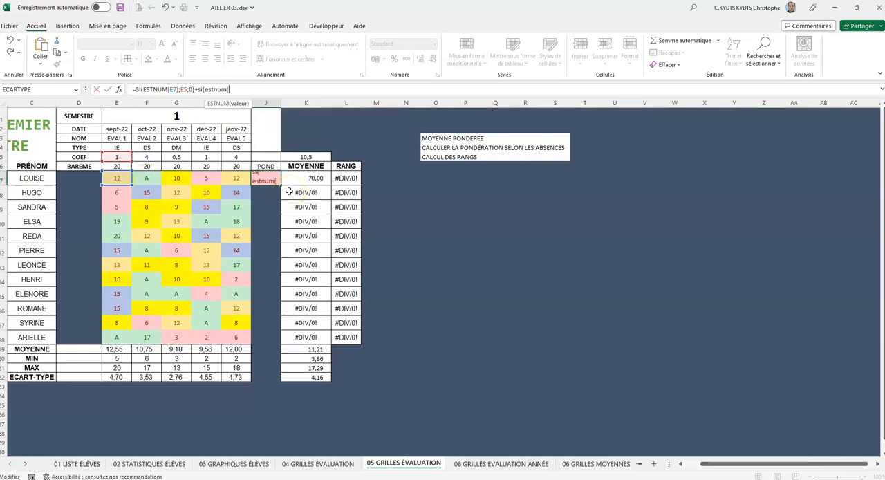
pyautogui.click(155, 176)
pyautogui.write(');')
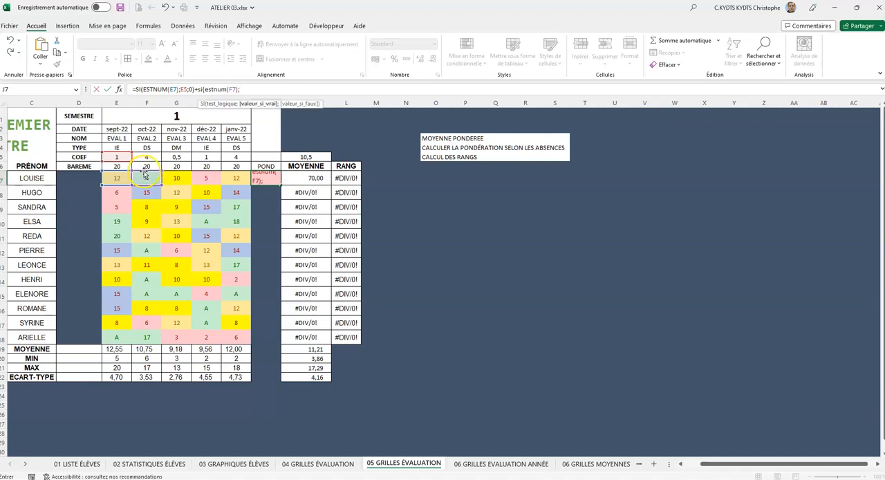
# Step: Complete the second SI in J7 to return the EVAL 2 coefficient in F5, or 0 for a non-numeric grade
pyautogui.click(148, 158)
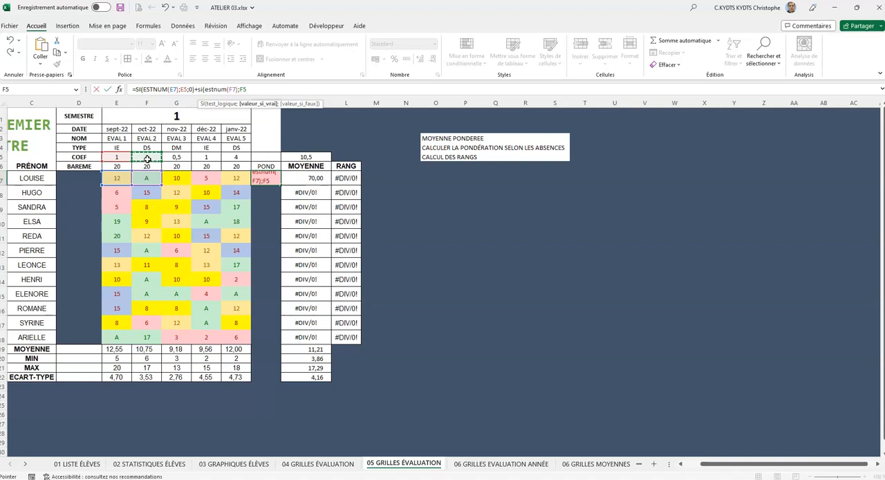
pyautogui.write(';0)')
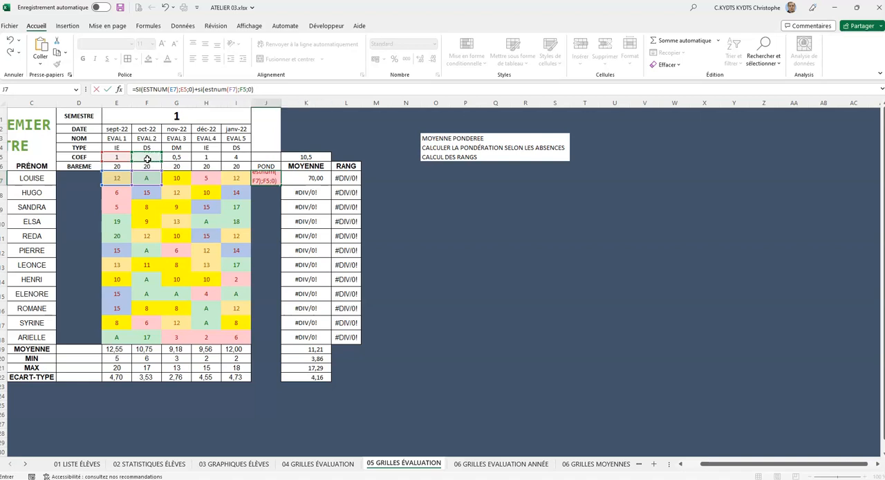
pyautogui.press('Return')
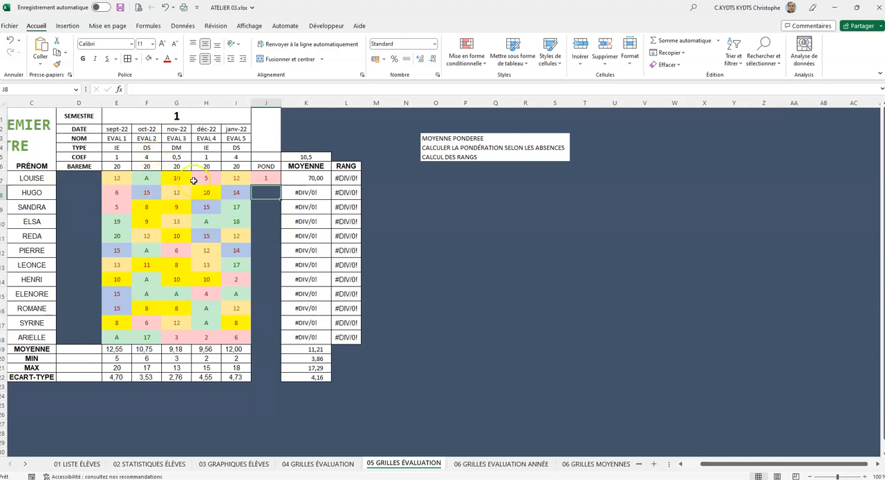
# Step: Make both coefficient references in the J7 formula absolute, as $E$5 and $F$5
pyautogui.click(263, 176)
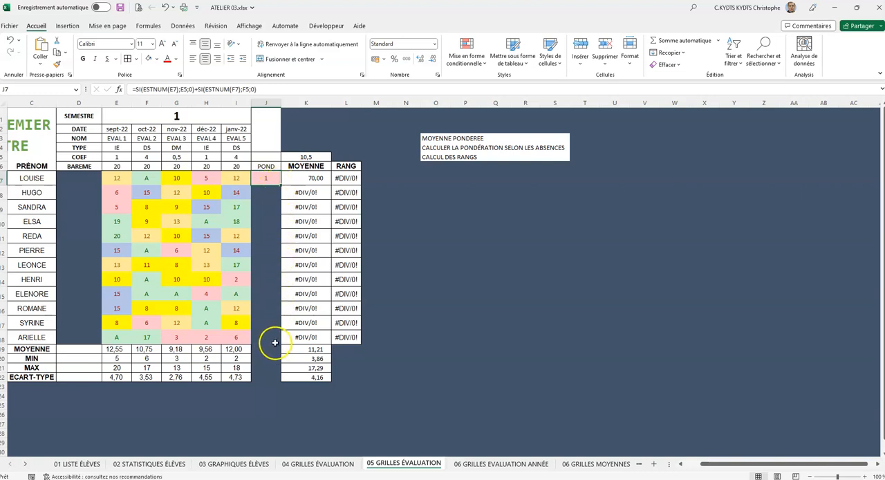
pyautogui.click(267, 180)
pyautogui.moveTo(116, 178); pyautogui.dragTo(239, 180)
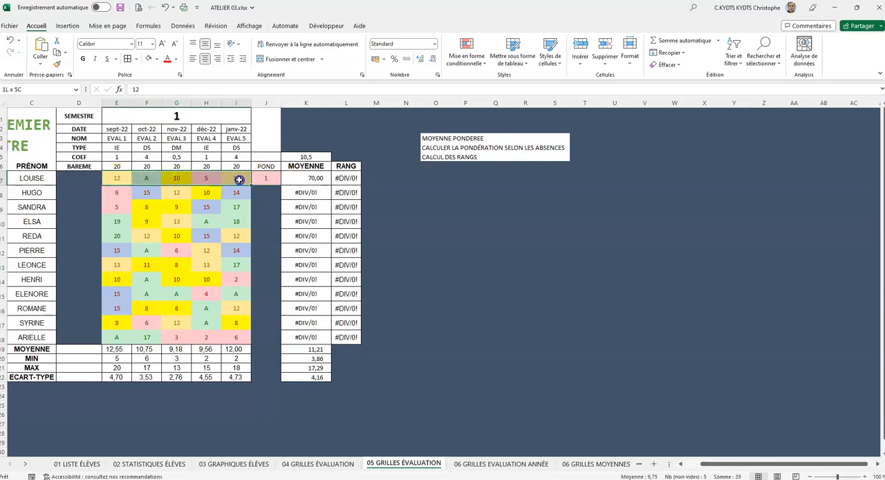
pyautogui.moveTo(116, 157); pyautogui.dragTo(178, 157)
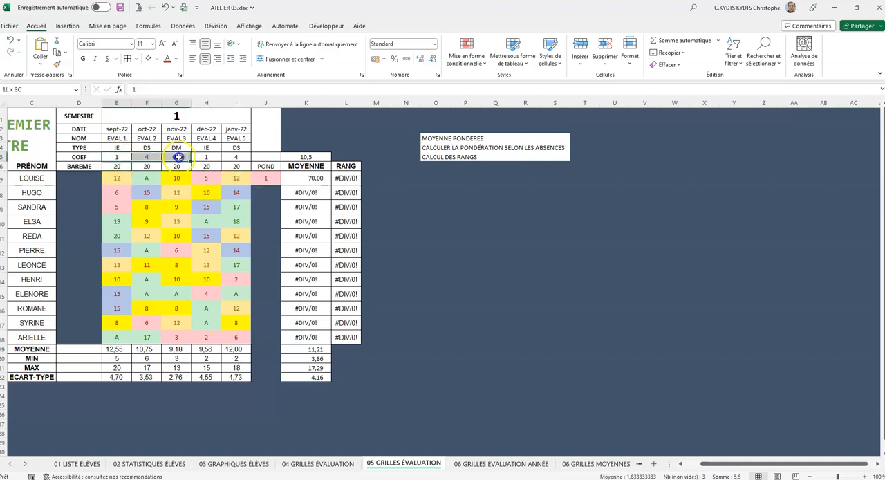
pyautogui.click(267, 180)
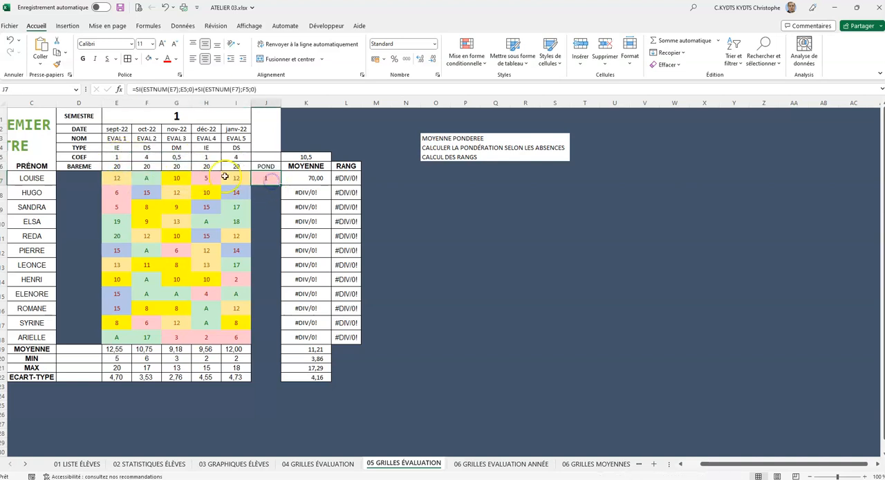
pyautogui.click(182, 89)
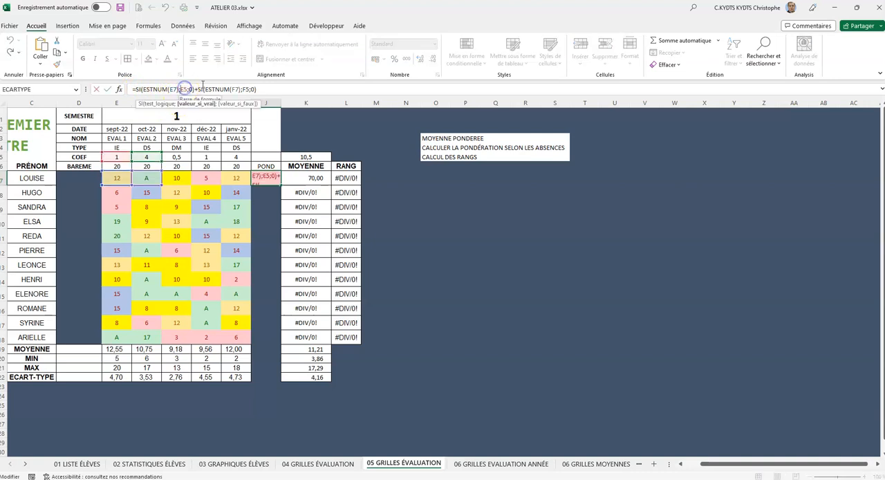
pyautogui.press('F4')
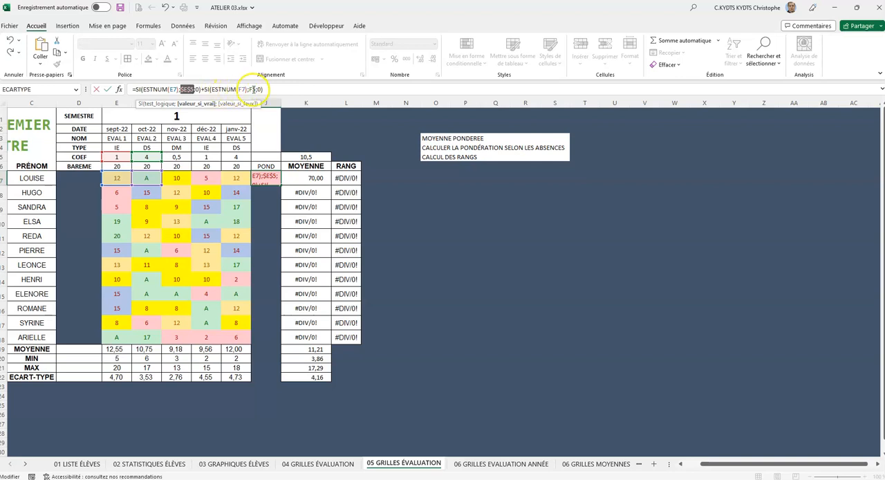
pyautogui.click(254, 89)
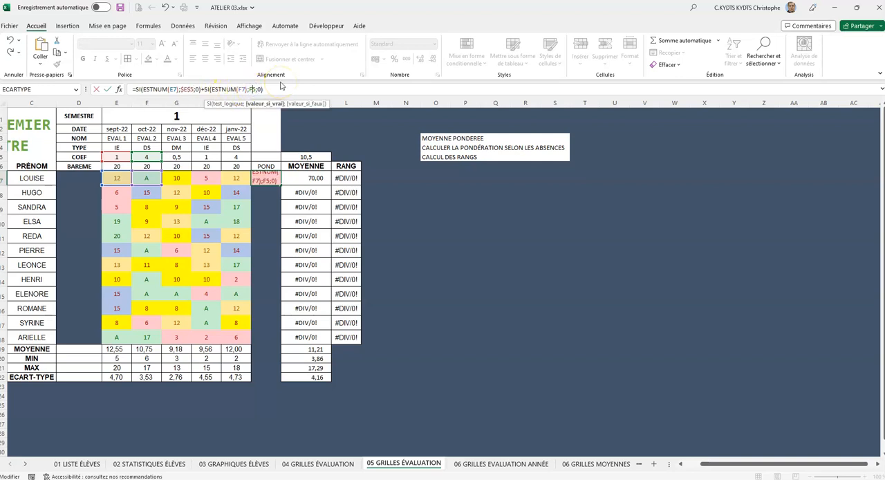
pyautogui.press('F4')
# Step: Append the EVAL 3 term to the end of the J7 formula: +SI(ESTNUM(G7);$G$5;0)
pyautogui.click(286, 90)
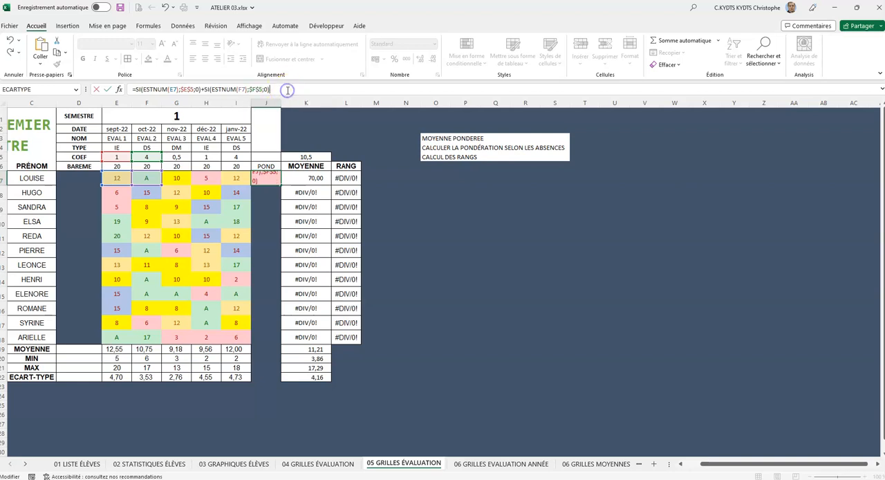
pyautogui.write('si(')
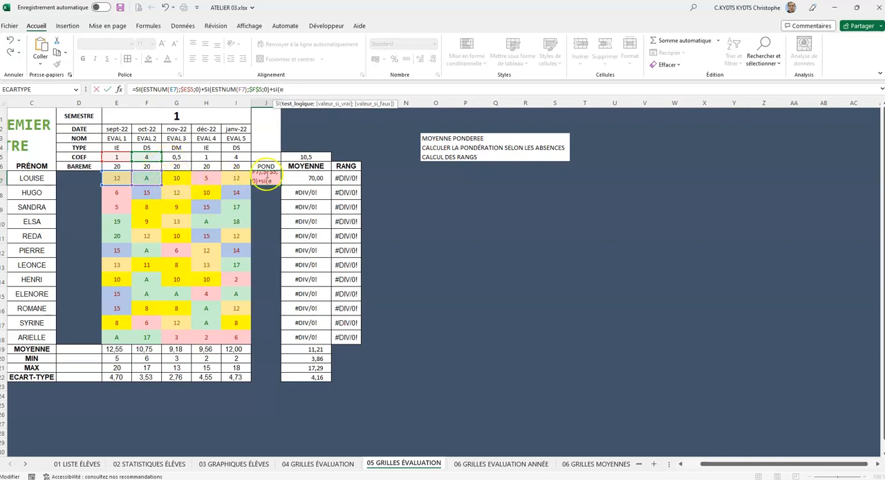
pyautogui.write('estnum(')
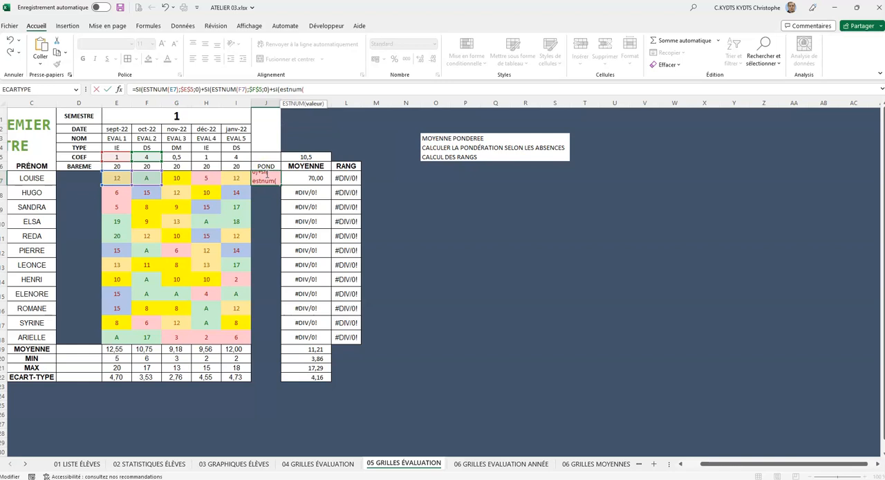
pyautogui.click(183, 179)
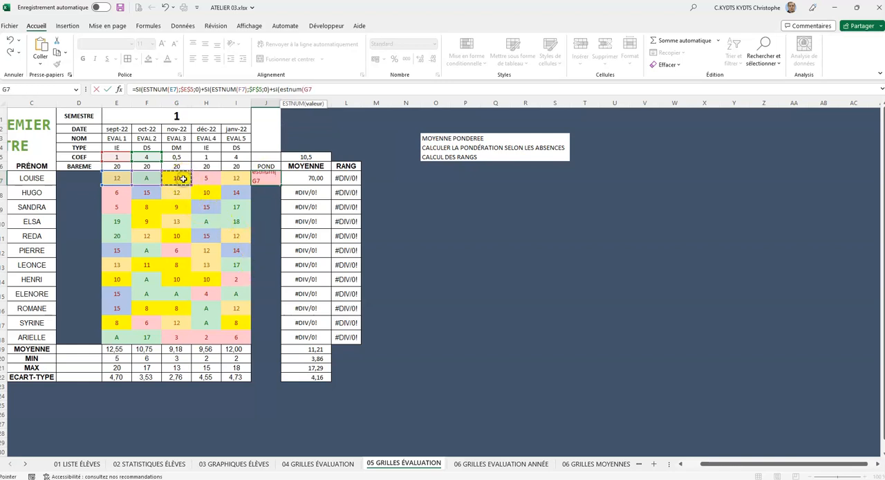
pyautogui.write(');')
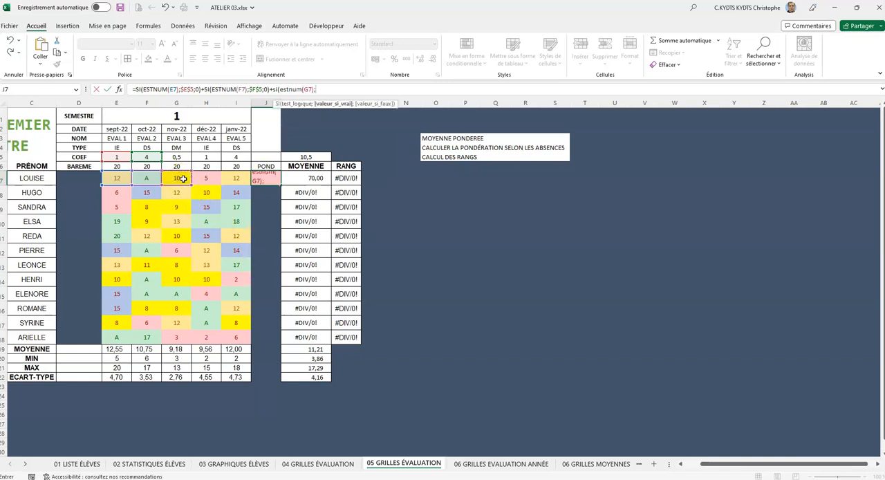
pyautogui.click(181, 158)
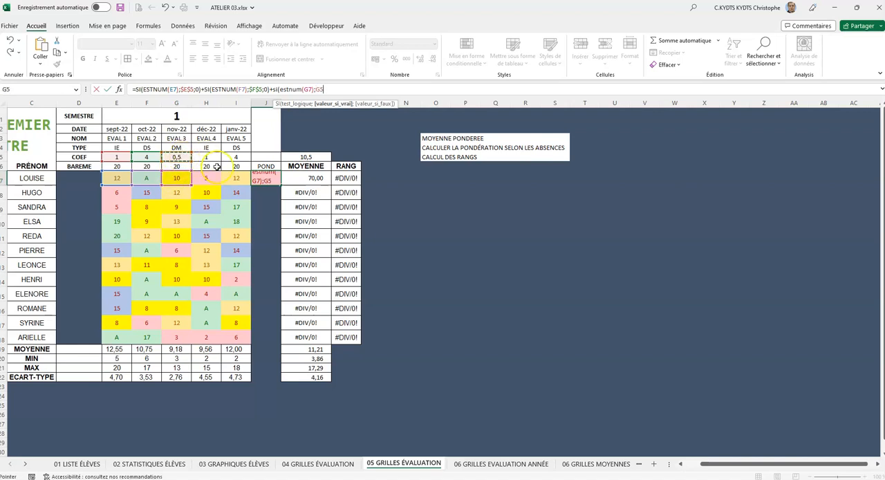
pyautogui.press('F4')
pyautogui.write(';')
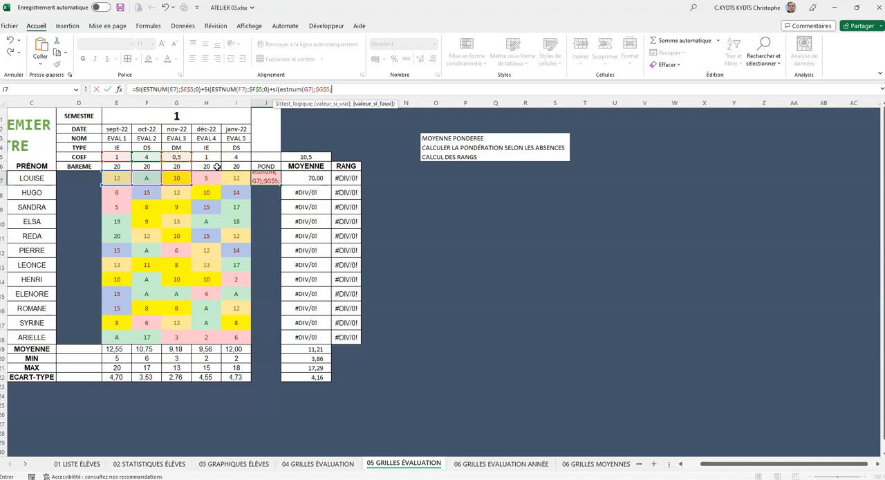
pyautogui.write('0)')
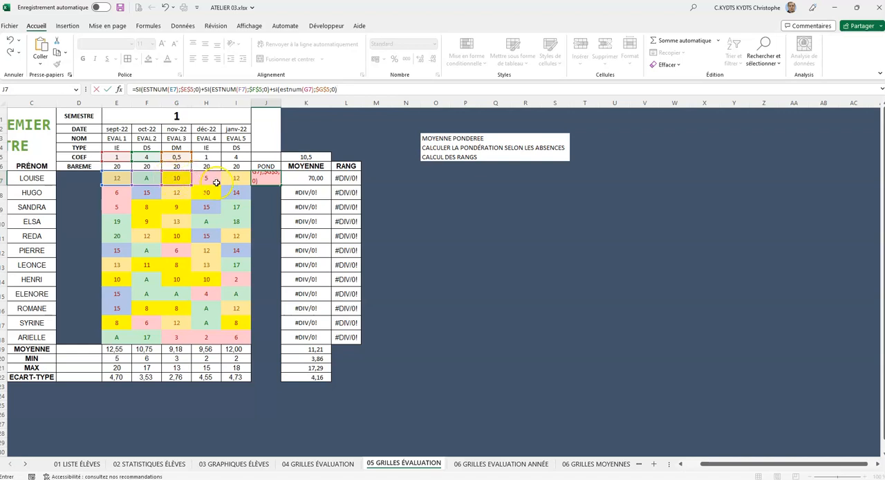
pyautogui.write('+si(')
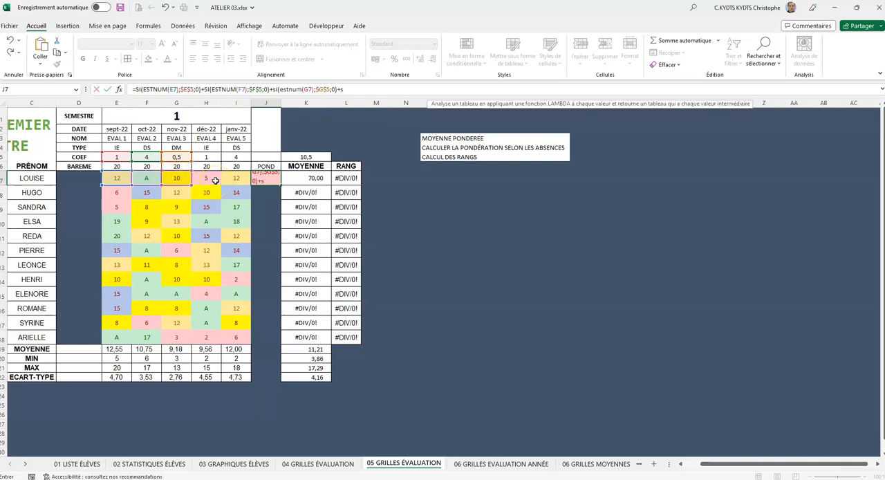
pyautogui.write('est')
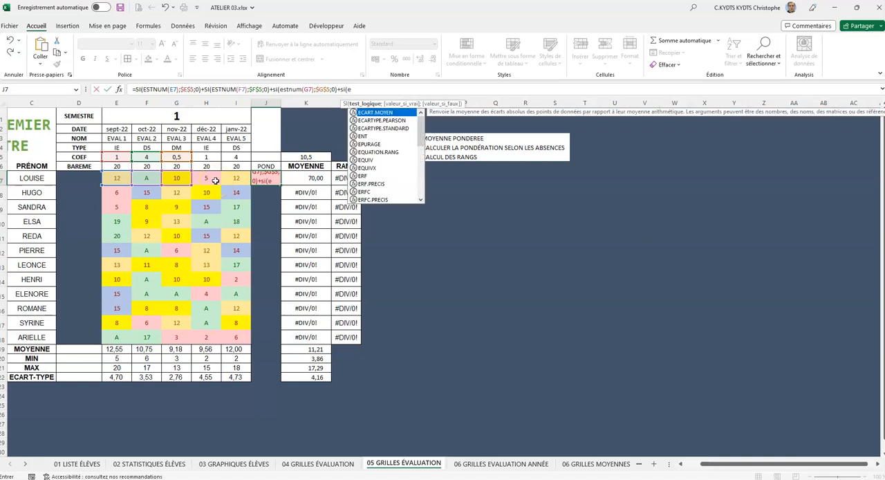
pyautogui.write('num')
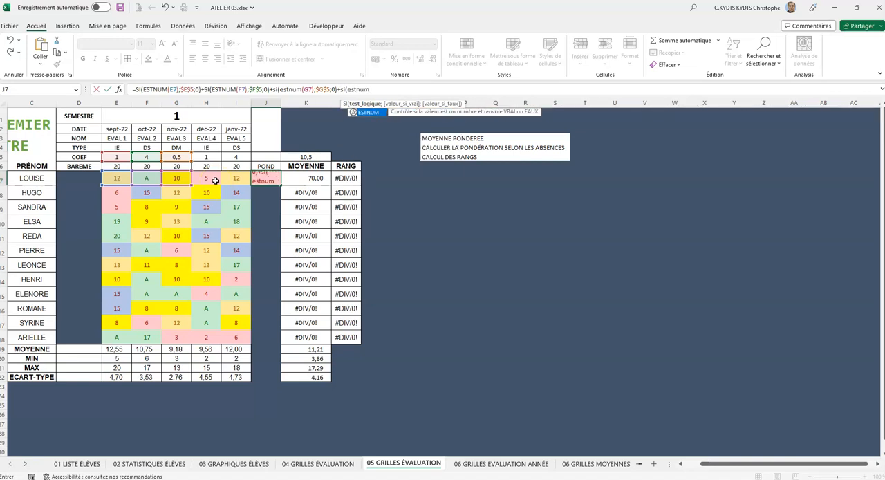
pyautogui.write('(')
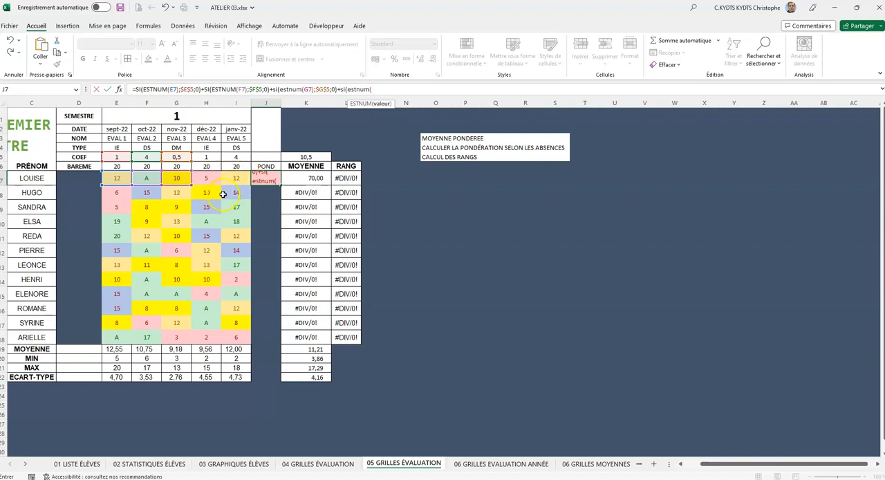
# Step: Append the EVAL 4 term to the J7 formula: +SI(ESTNUM(H7);$H$5;0)
pyautogui.click(207, 179)
pyautogui.write(');')
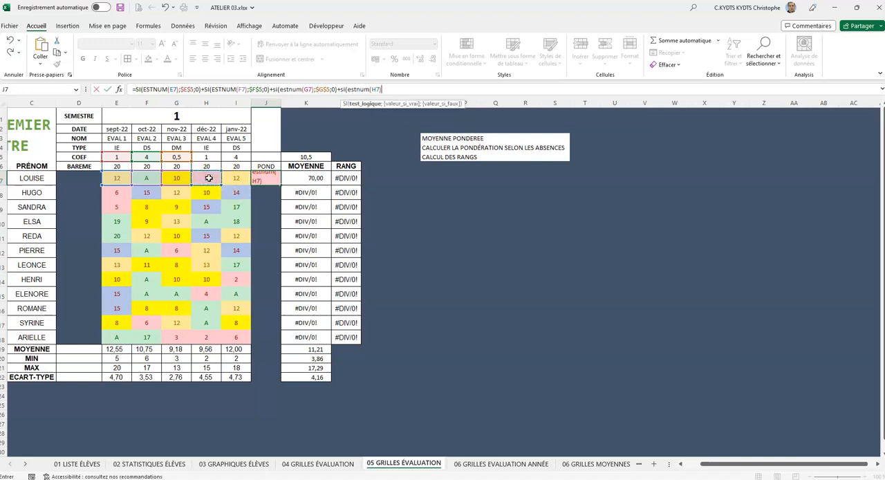
pyautogui.click(206, 157)
pyautogui.press('F4')
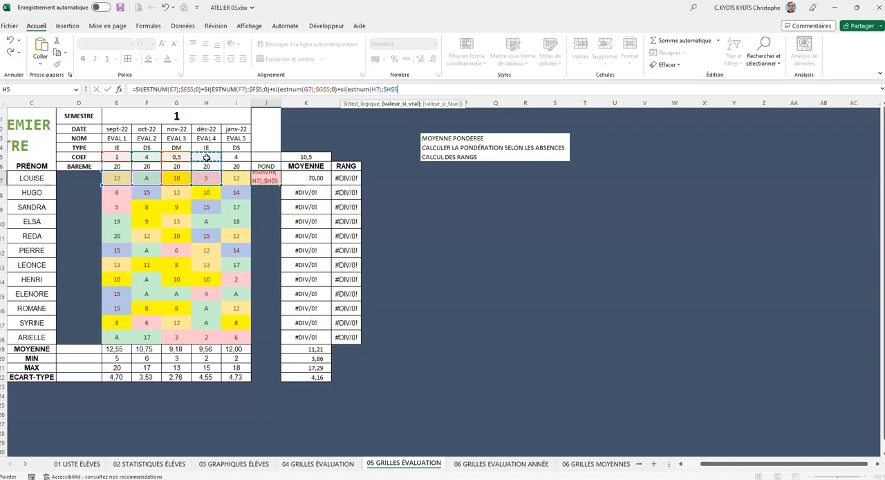
pyautogui.write(';0)')
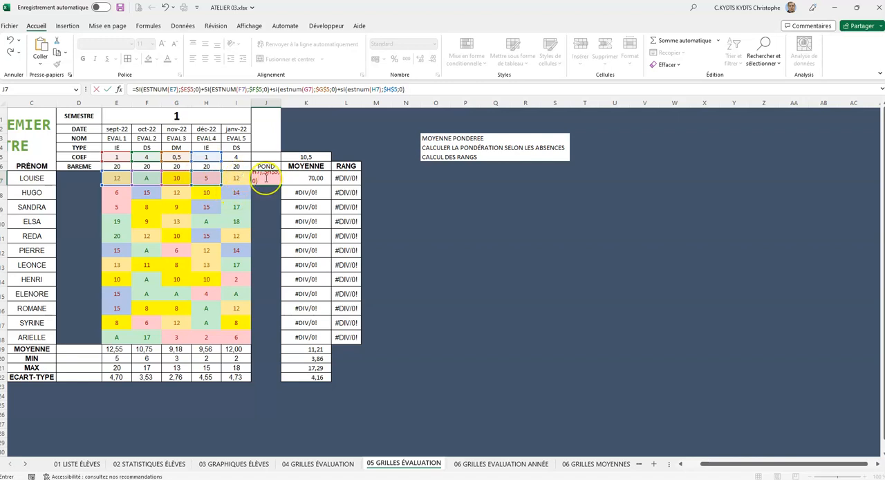
pyautogui.write('+si(')
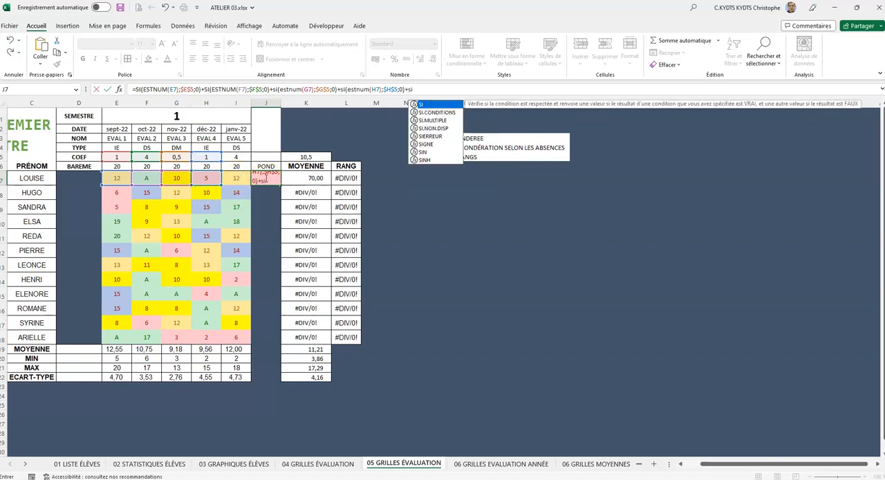
pyautogui.write('estnum')
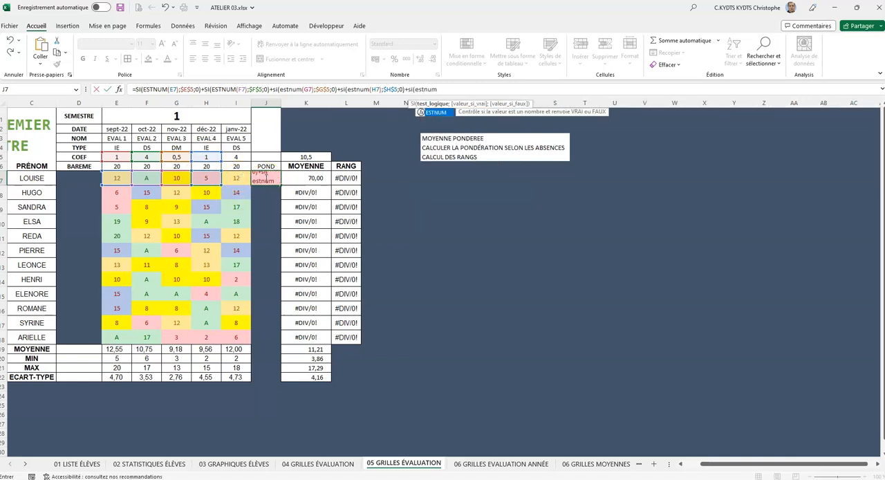
pyautogui.write('(')
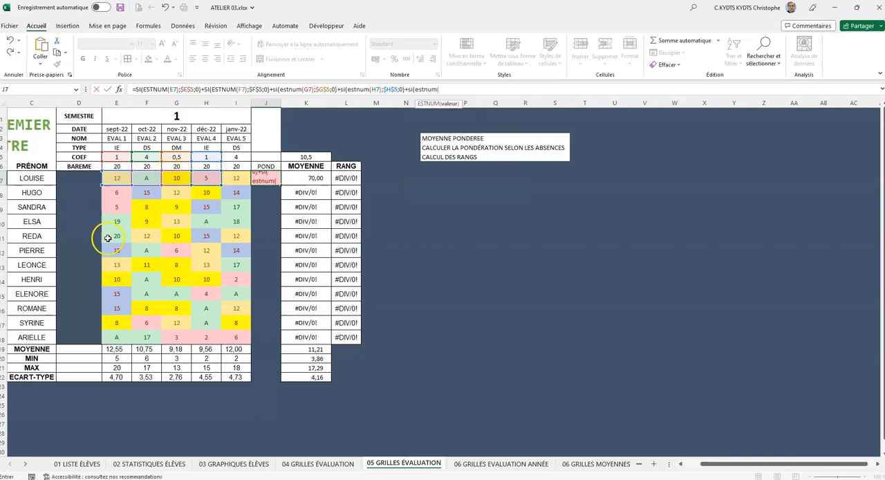
# Step: Append the EVAL 5 term to the J7 formula, +SI(ESTNUM(I7);$I$5;0), and validate the formula
pyautogui.click(241, 177)
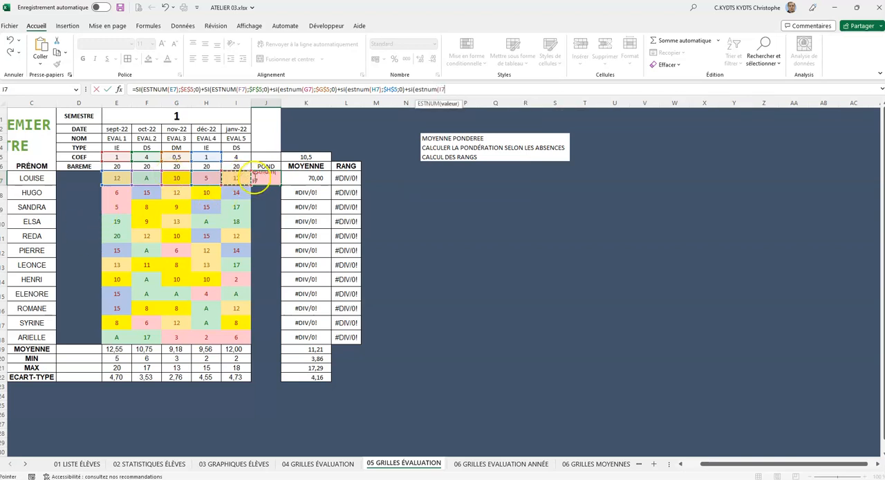
pyautogui.write(');')
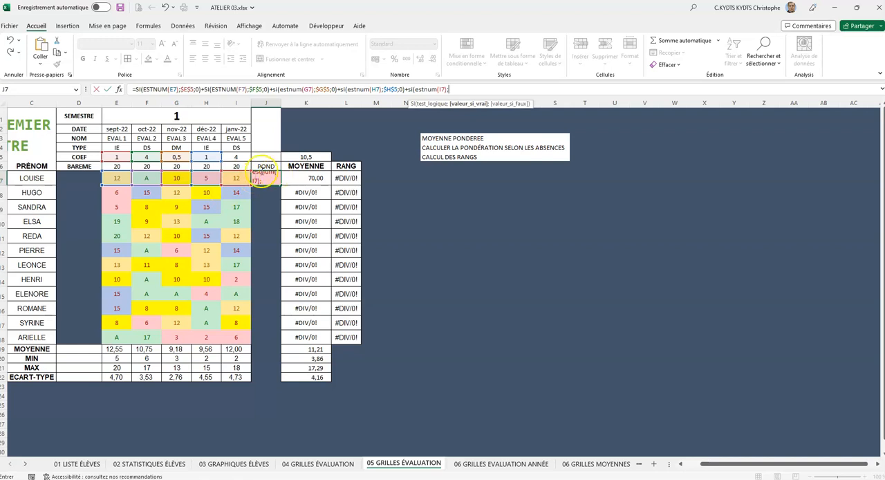
pyautogui.click(226, 158)
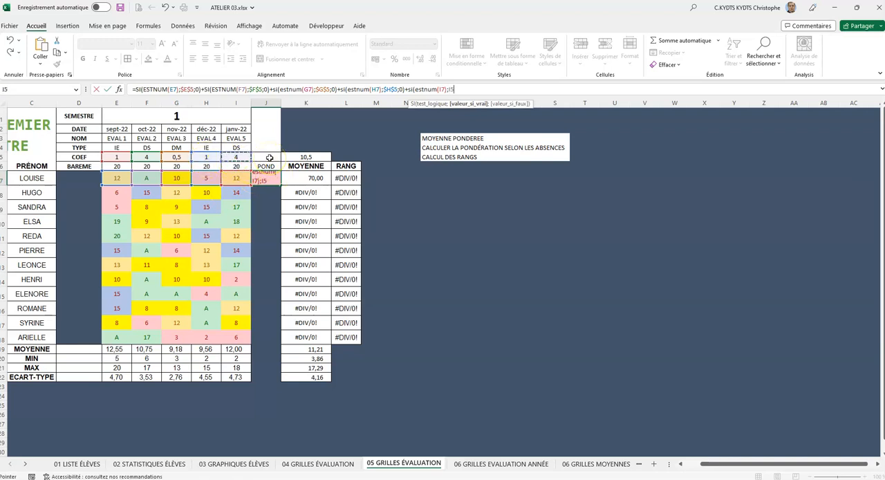
pyautogui.press('F4')
pyautogui.write(';0')
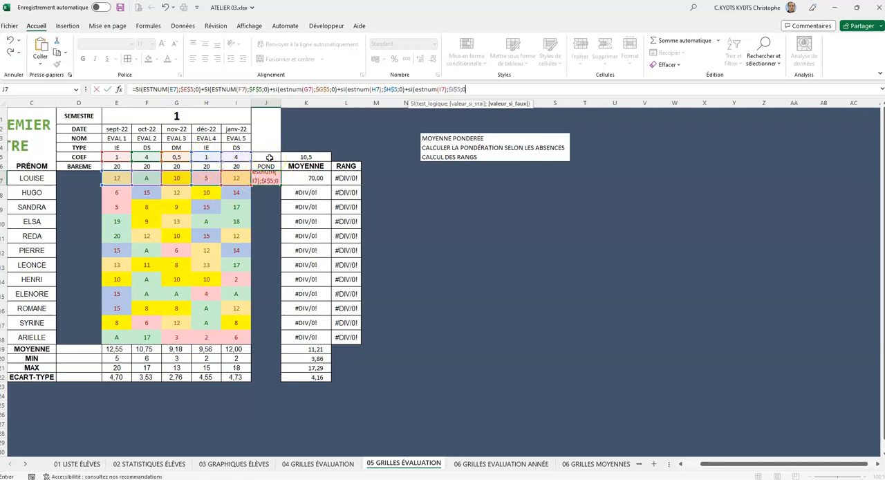
pyautogui.write(')')
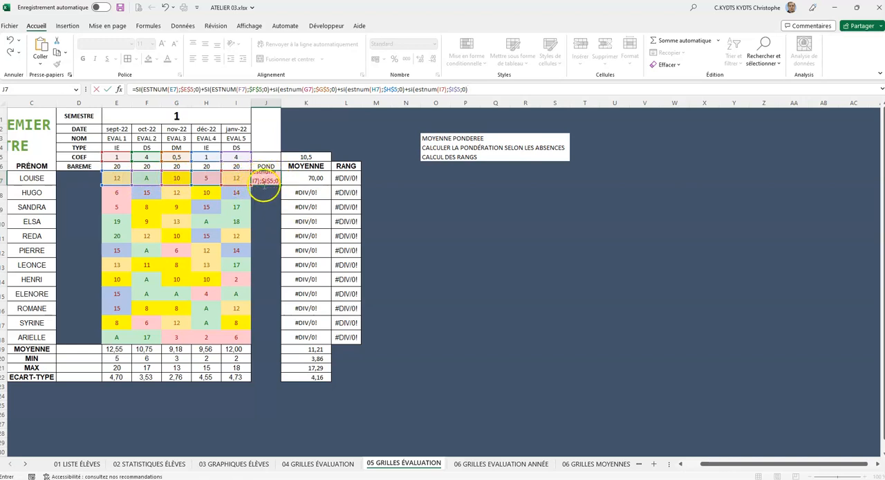
pyautogui.click(193, 90)
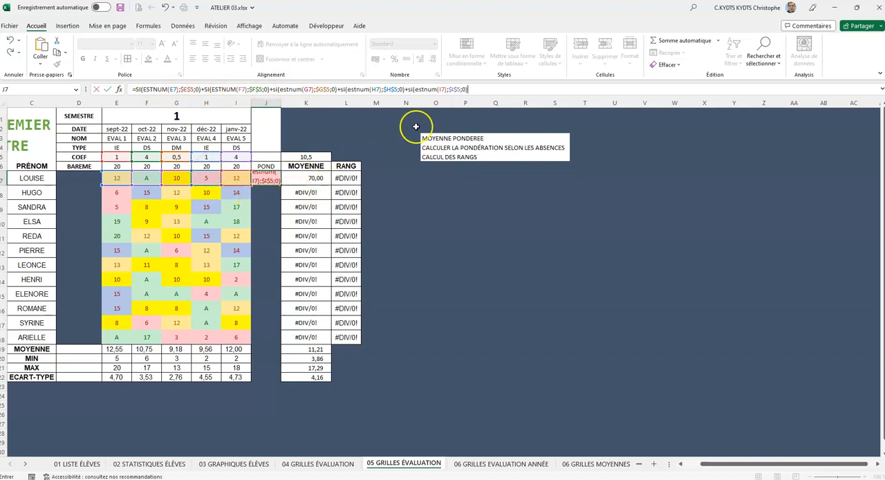
pyautogui.press('Return')
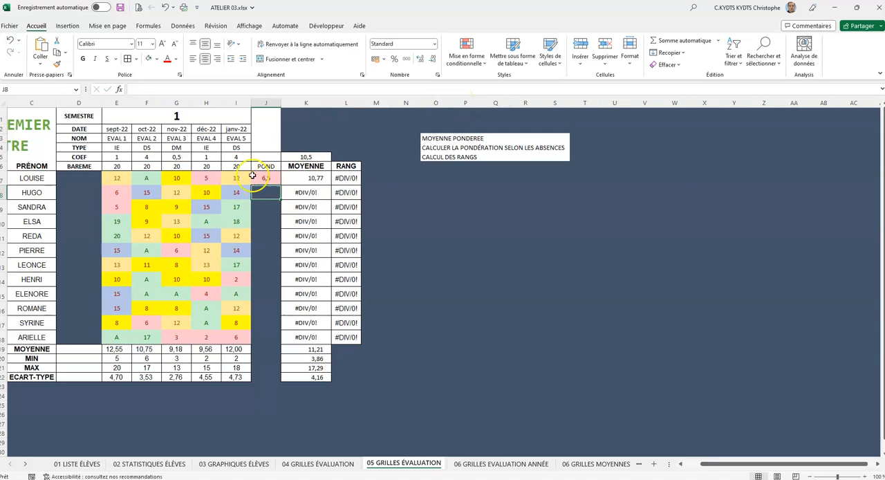
# Step: Copy the POND formula from J7 down the column to J18 for all students
pyautogui.click(147, 179)
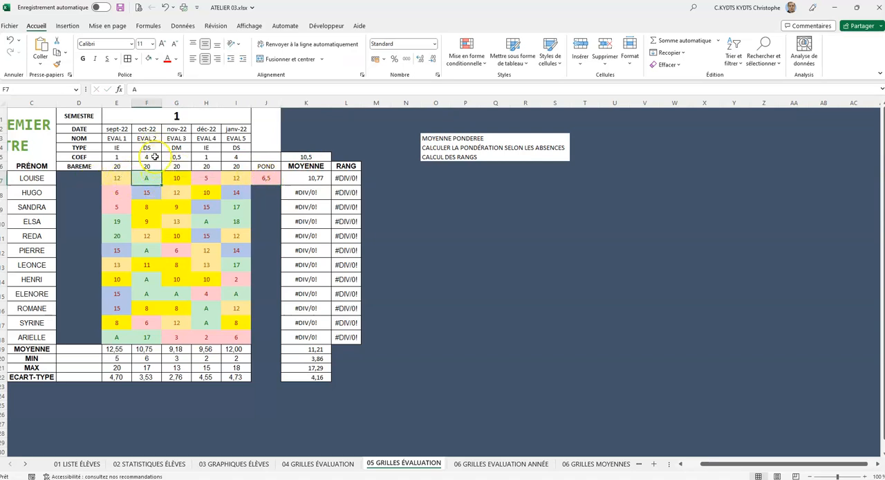
pyautogui.click(313, 157)
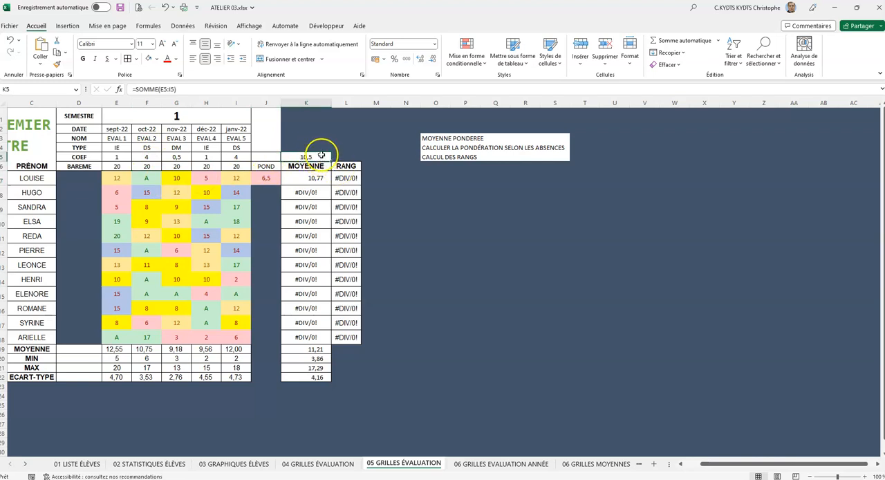
pyautogui.click(270, 179)
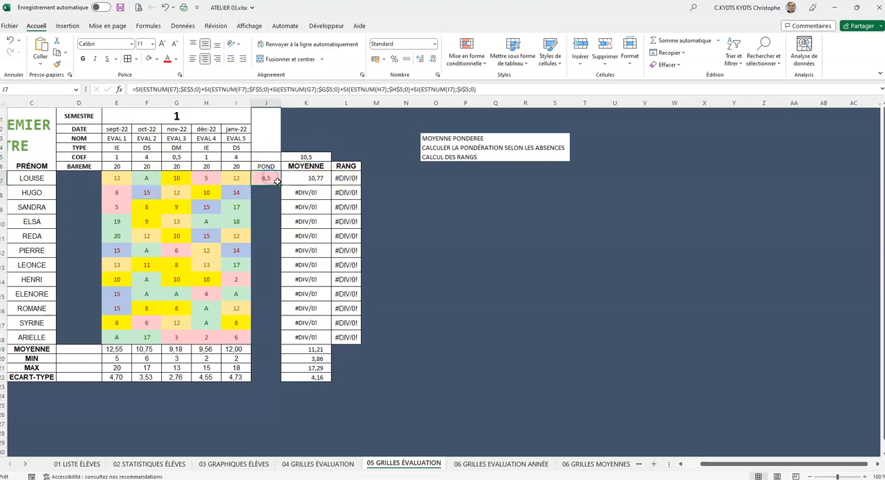
pyautogui.moveTo(282, 186); pyautogui.dragTo(270, 343)
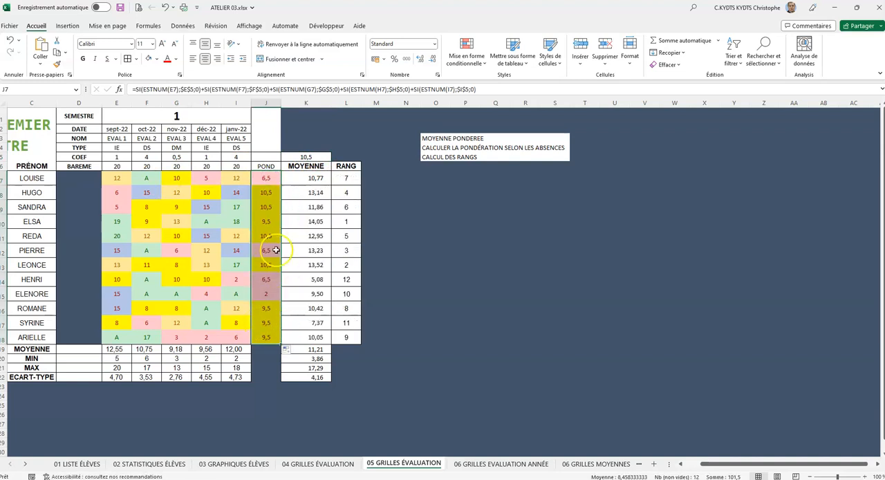
pyautogui.click(275, 205)
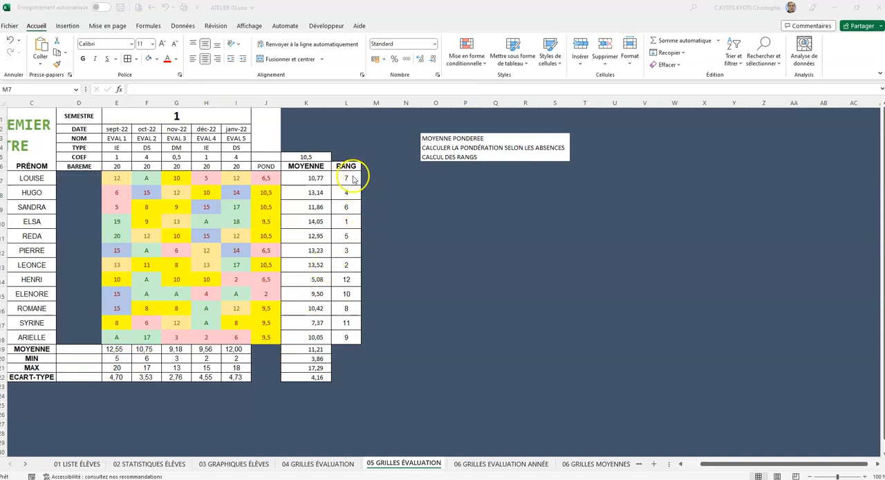
# Step: Start a conditional formatting rule on the ranks in L7:L18 for the lowest values, with the number of values set to 3
pyautogui.click(351, 220)
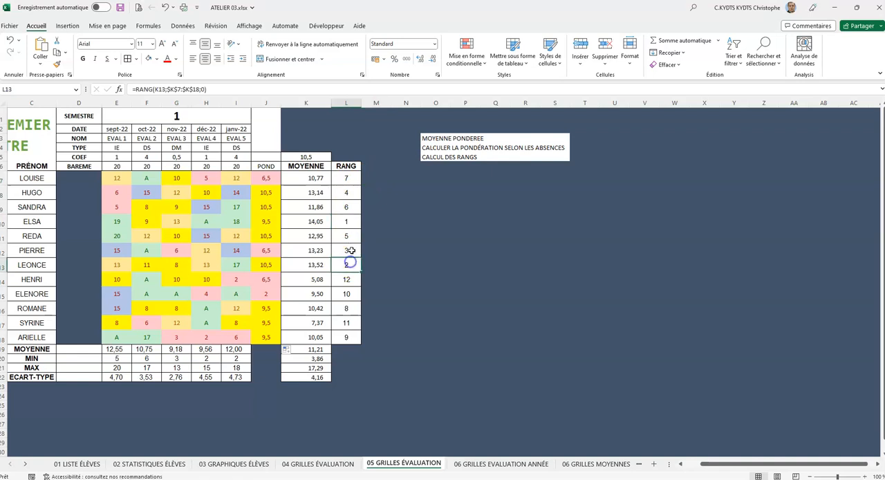
pyautogui.moveTo(351, 179); pyautogui.dragTo(348, 340)
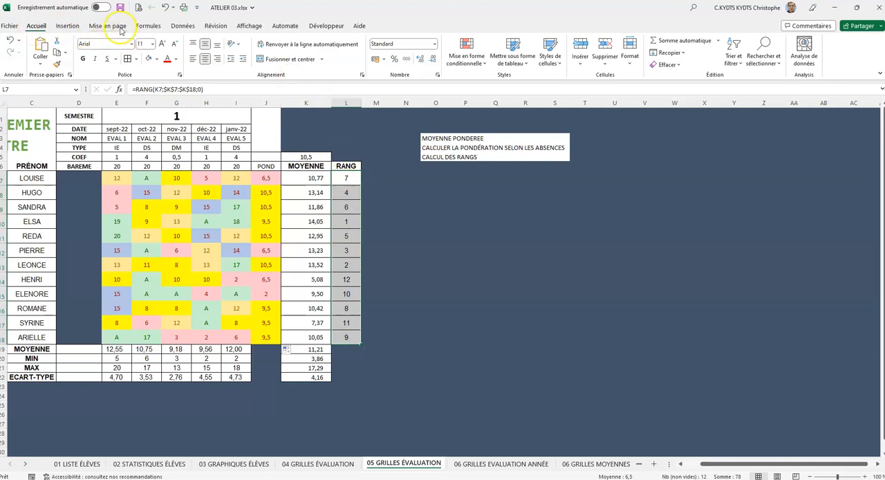
pyautogui.click(480, 64)
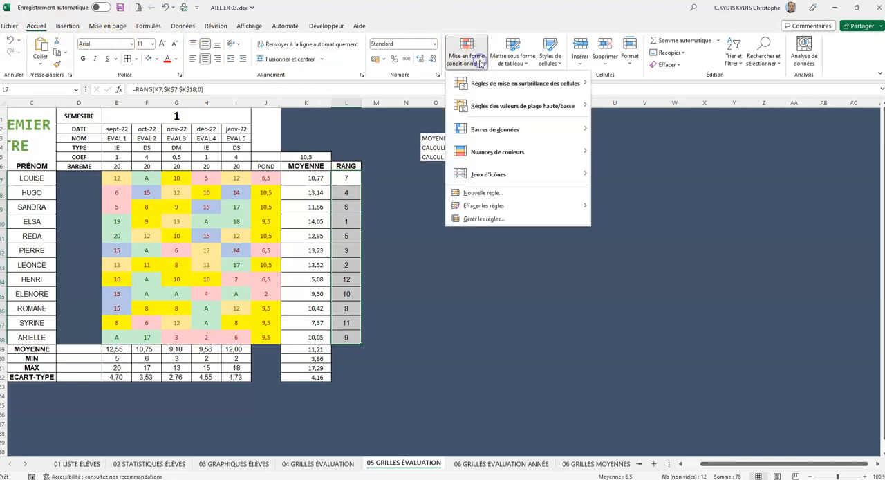
pyautogui.click(484, 107)
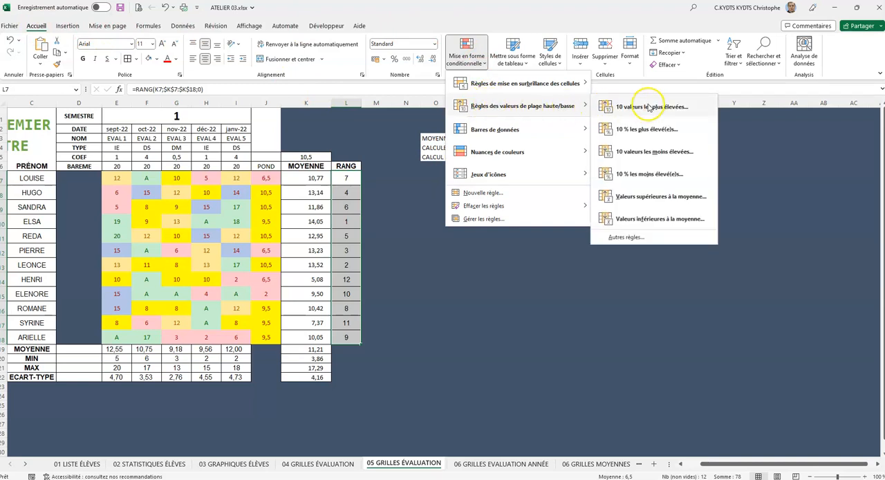
pyautogui.click(650, 152)
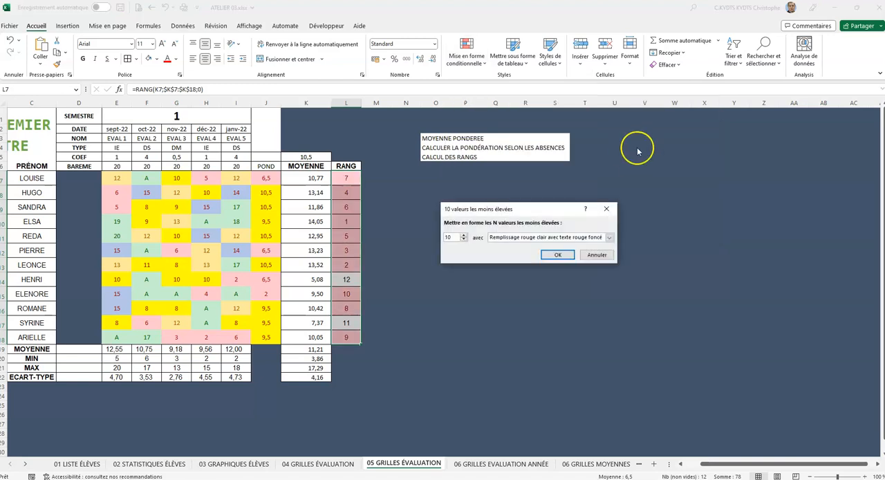
pyautogui.moveTo(543, 195); pyautogui.dragTo(545, 169)
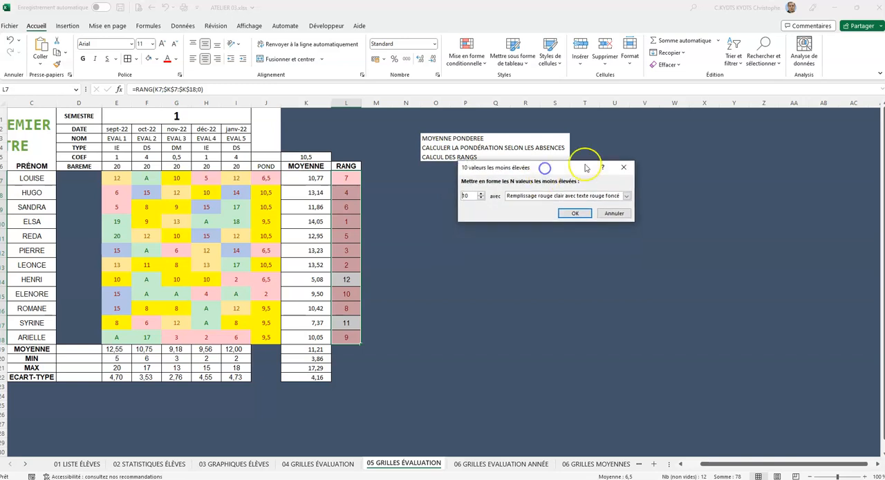
pyautogui.click(482, 199)
pyautogui.click(482, 198)
pyautogui.click(482, 199)
pyautogui.click(482, 198)
pyautogui.click(483, 198)
pyautogui.click(482, 198)
pyautogui.click(482, 199)
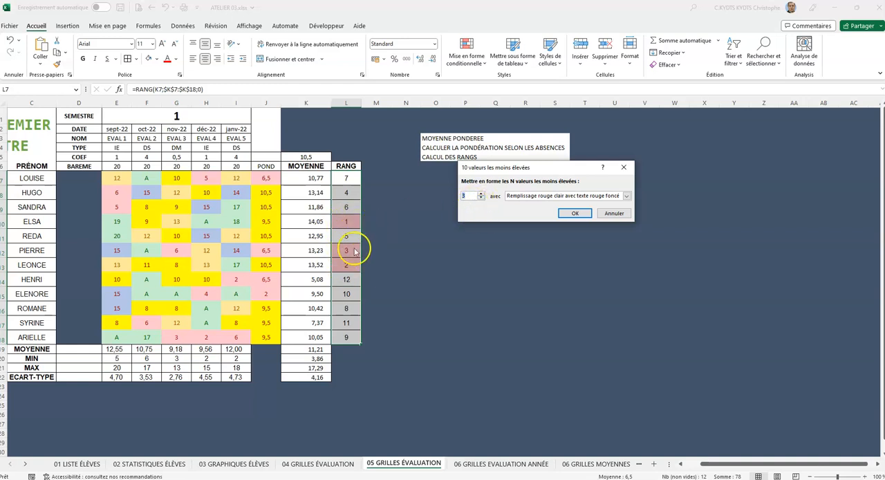
# Step: Format the three lowest rank values with green fill and dark green text, and apply the rule
pyautogui.click(593, 197)
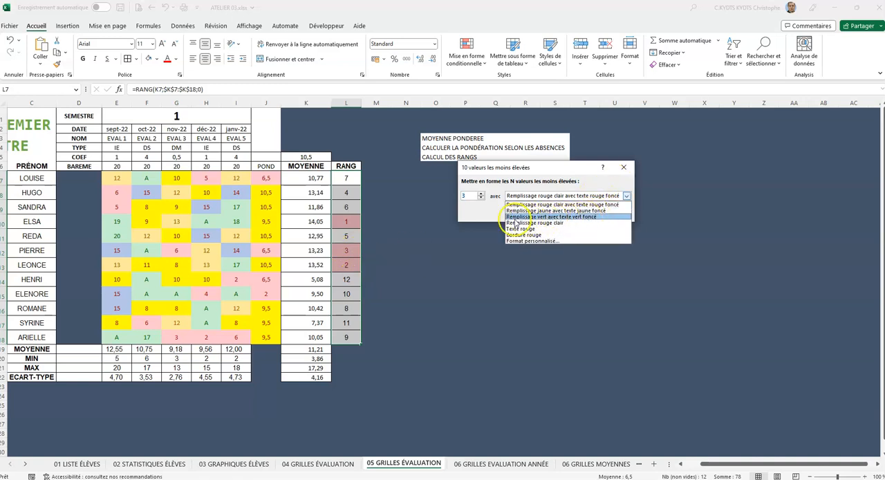
pyautogui.click(538, 217)
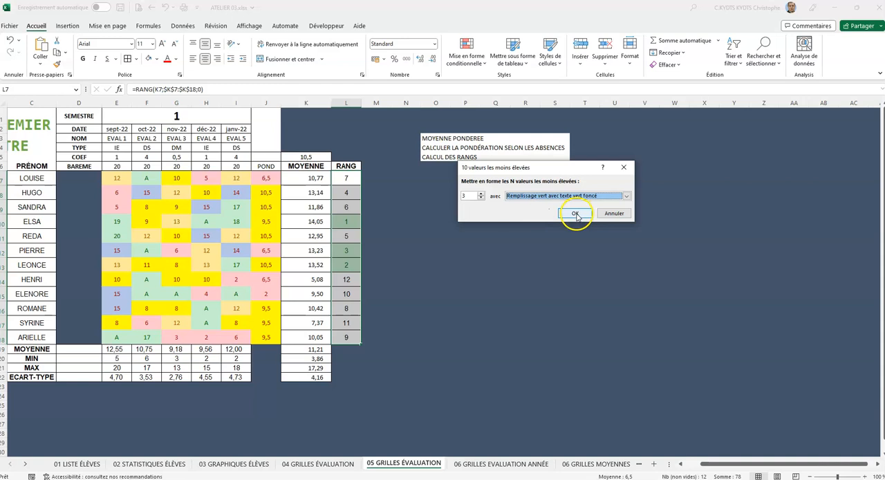
pyautogui.click(576, 214)
pyautogui.click(443, 251)
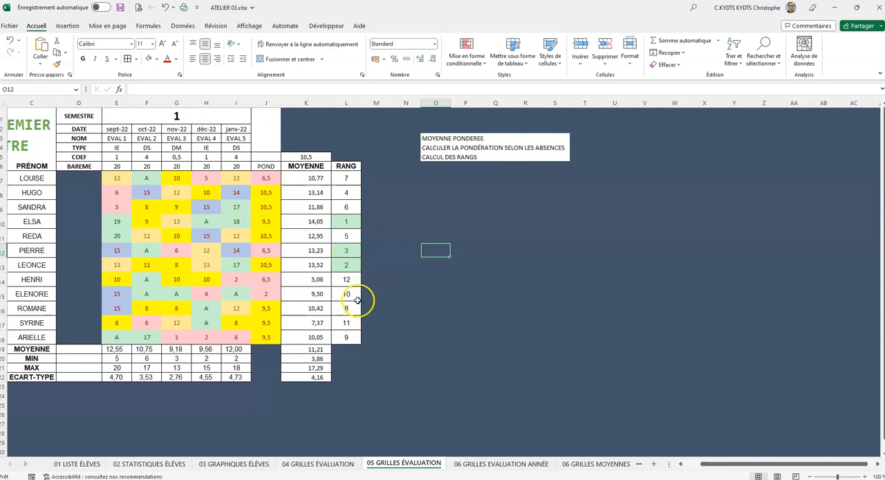
# Step: Test the ranking by changing the EVAL 1 grade in E8 to 20
pyautogui.click(118, 193)
pyautogui.write('20')
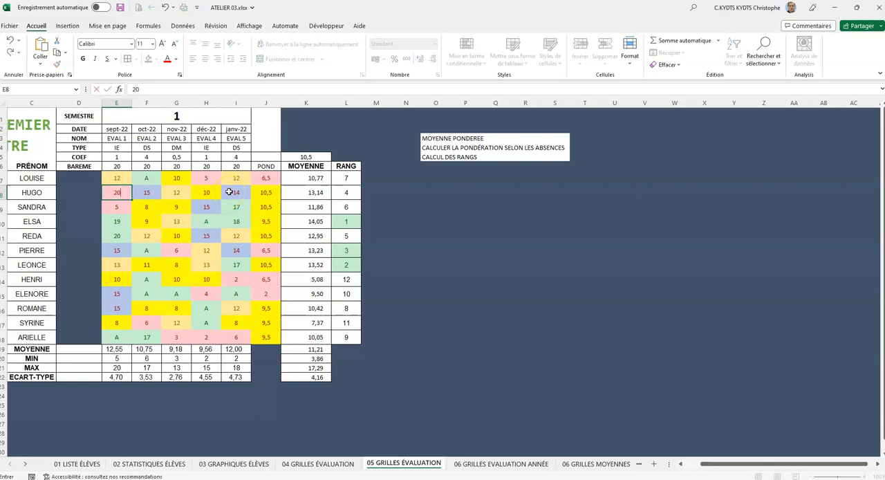
pyautogui.press('Return')
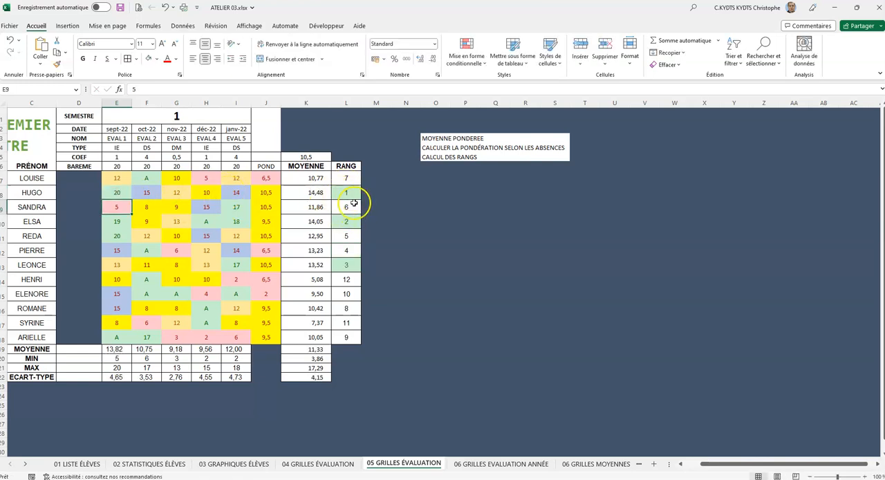
# Step: Set the EVAL 1 grade in E8 to 4
pyautogui.click(121, 191)
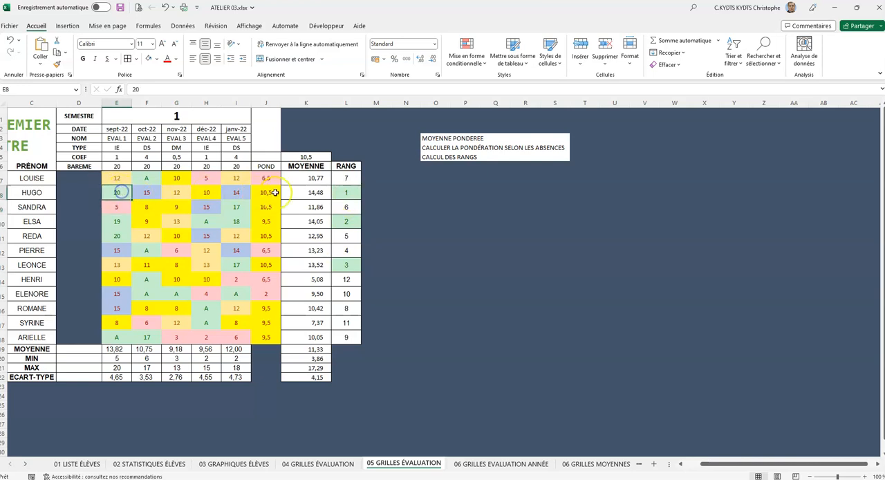
pyautogui.write('4')
pyautogui.press('Return')
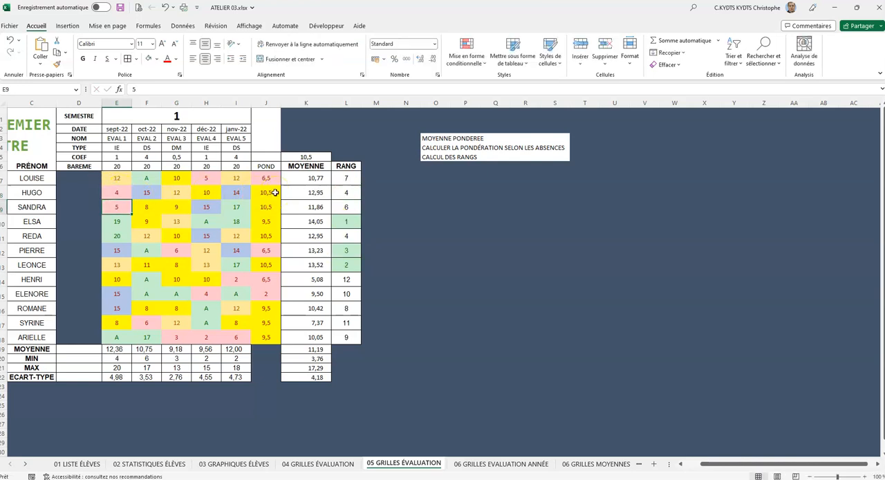